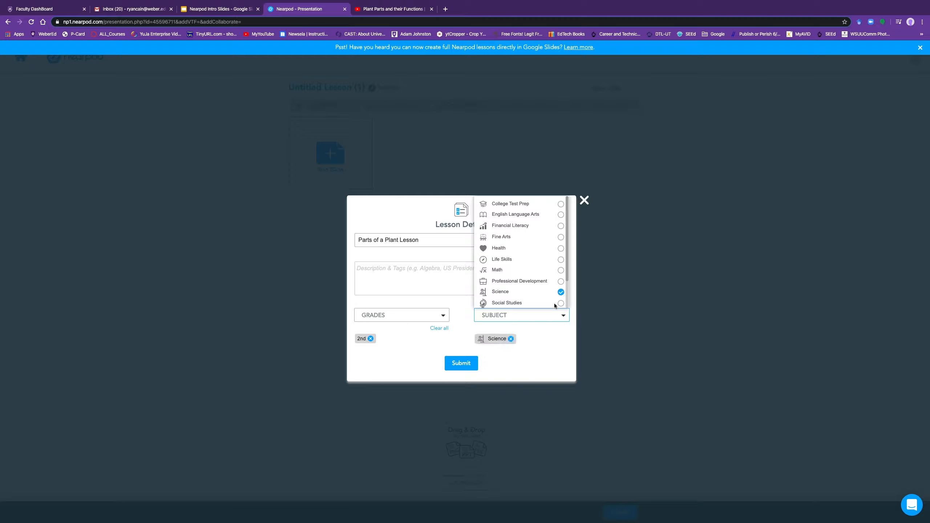
Step: Submit the lesson's title, grade and subject, then add a blank content slide
{"action": "left_click", "coordinate": [460, 363]}
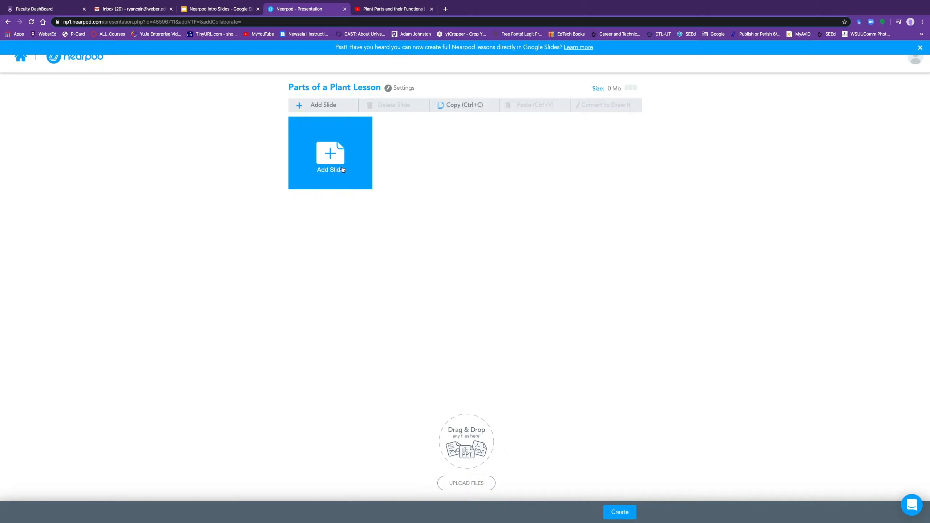
{"action": "left_click", "coordinate": [334, 157]}
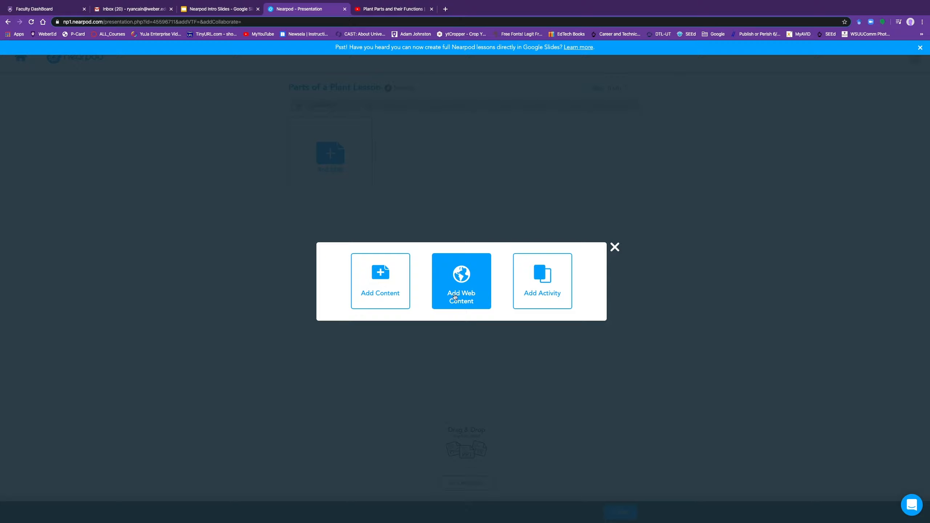
{"action": "left_click", "coordinate": [384, 292]}
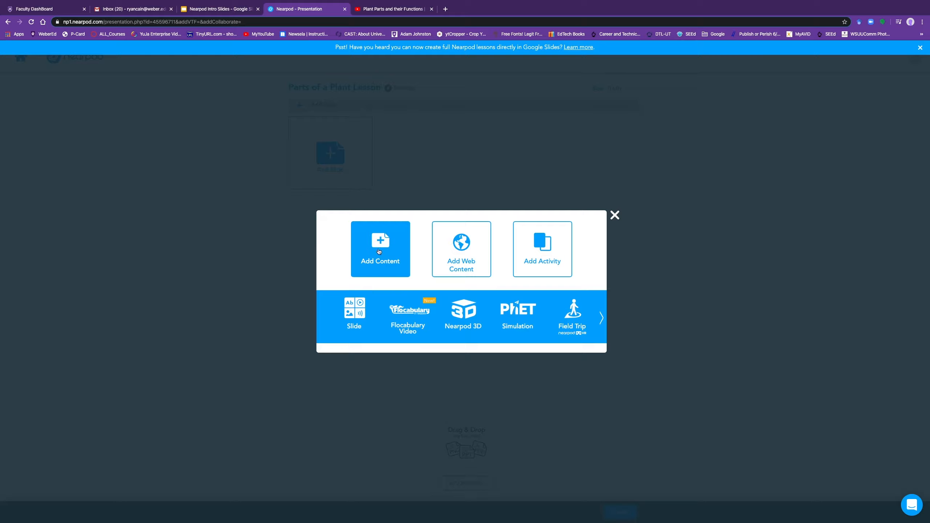
{"action": "left_click", "coordinate": [361, 312]}
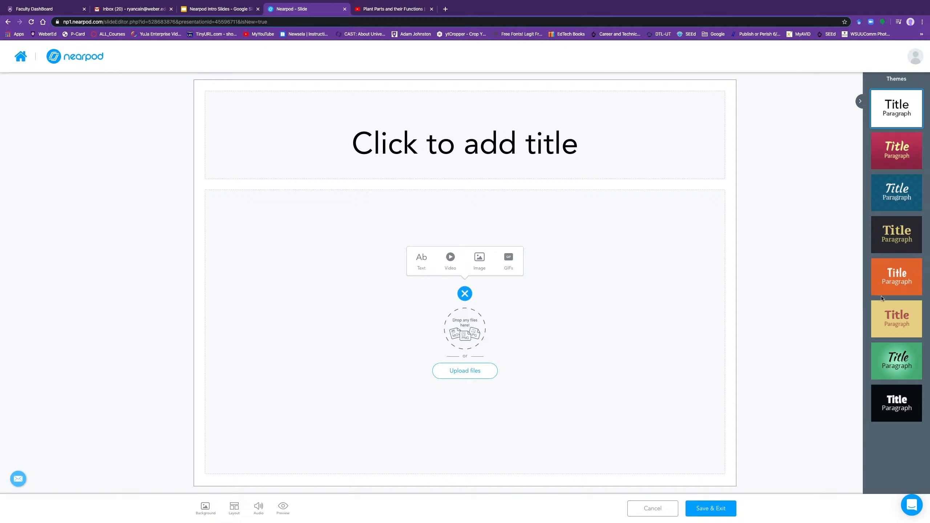
Step: Try the dark and pink themes, settle on the black theme, and show the insert options
{"action": "left_click", "coordinate": [897, 235]}
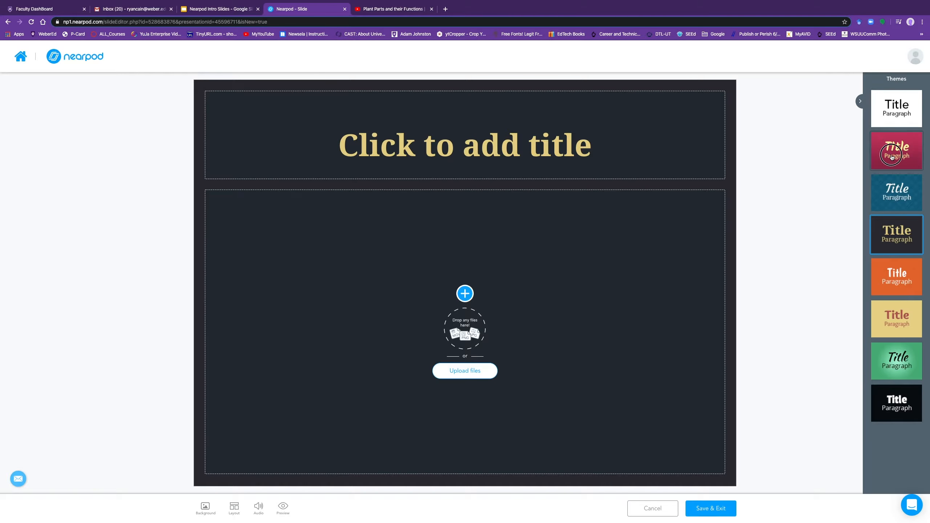
{"action": "left_click", "coordinate": [892, 157]}
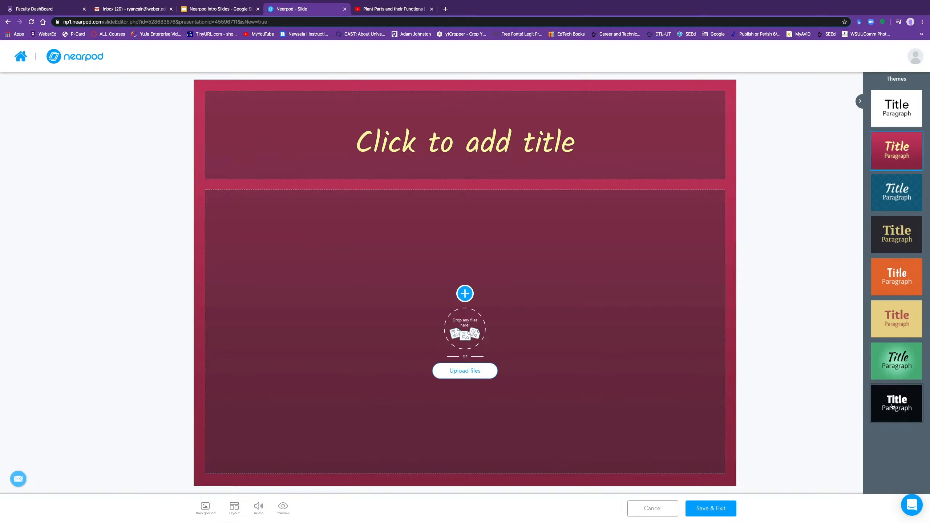
{"action": "left_click", "coordinate": [893, 406]}
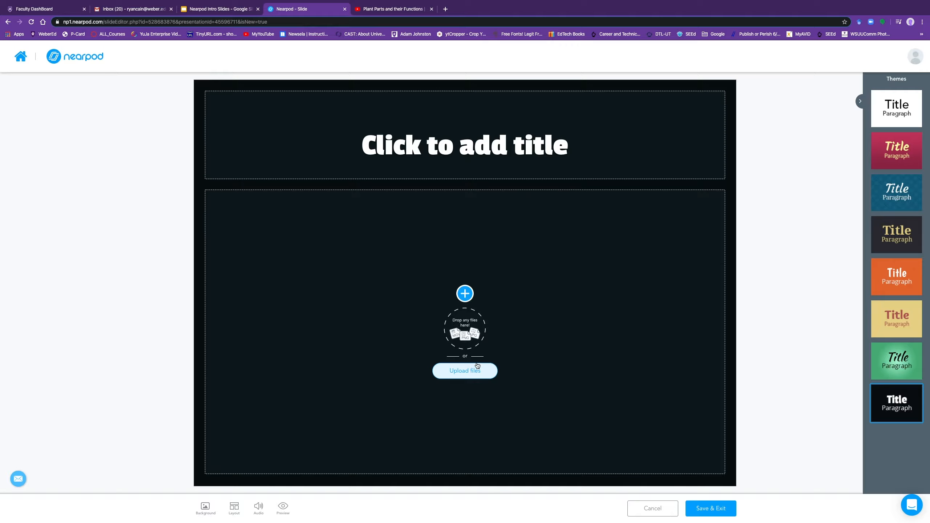
{"action": "left_click", "coordinate": [469, 295]}
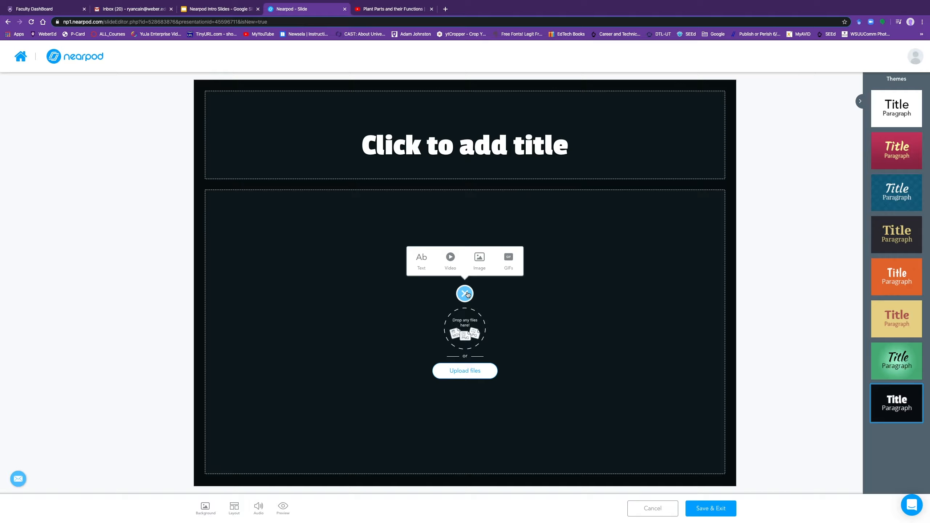
Step: Insert the spiral plant photo from a Google image search for 'plant'
{"action": "left_click", "coordinate": [482, 262]}
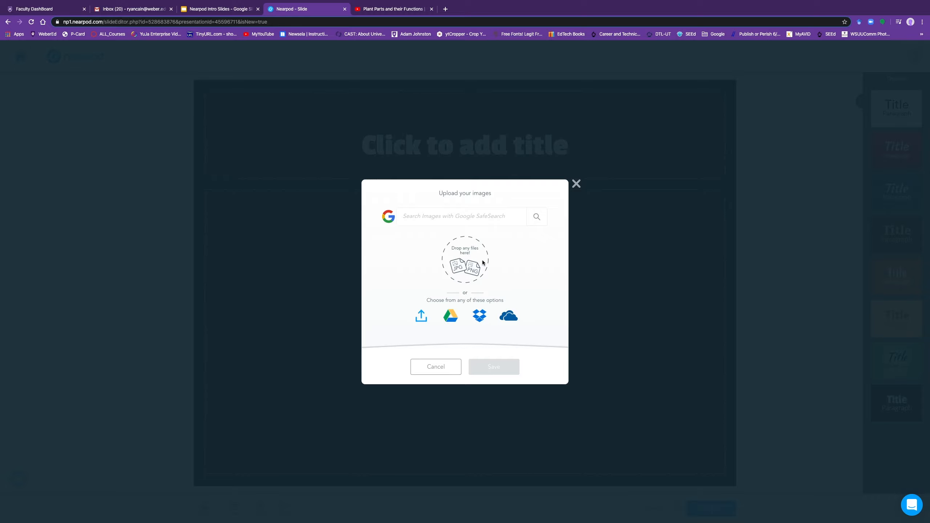
{"action": "left_click", "coordinate": [448, 221]}
{"action": "type", "text": "plant"}
{"action": "key", "text": "Return"}
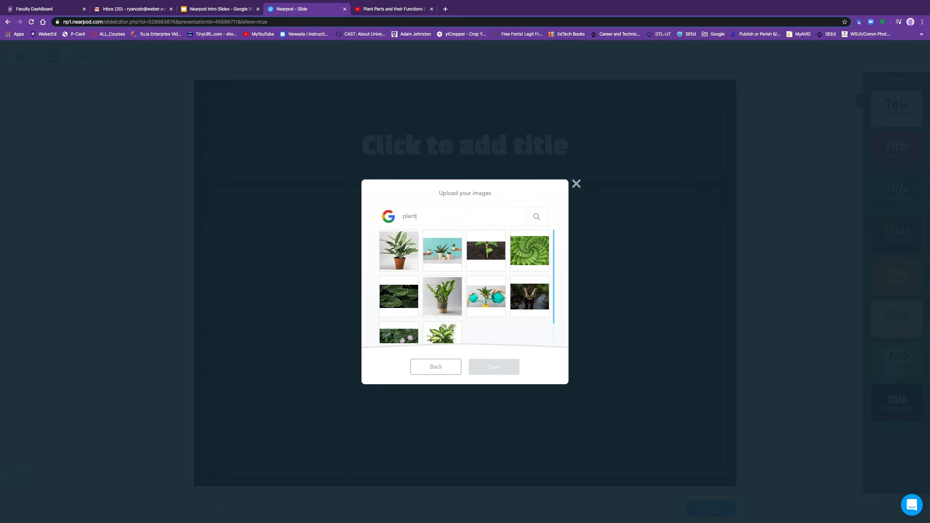
{"action": "scroll", "coordinate": [469, 282], "scroll_direction": "down", "scroll_amount": 3}
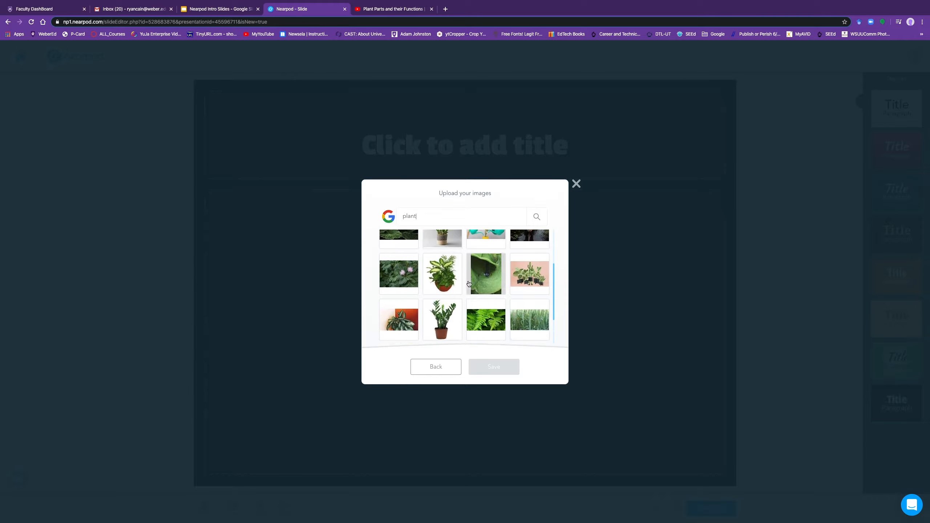
{"action": "scroll", "coordinate": [469, 284], "scroll_direction": "up", "scroll_amount": 3}
{"action": "left_click", "coordinate": [529, 251]}
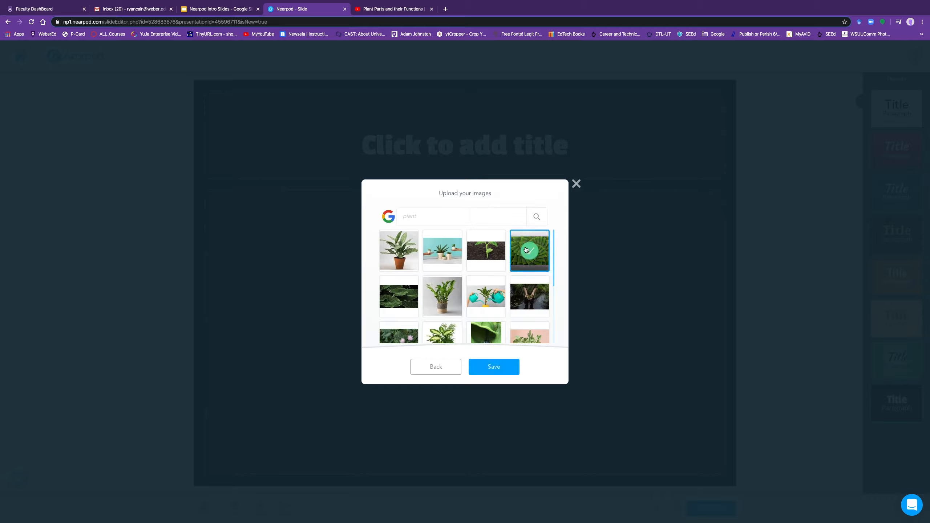
{"action": "left_click", "coordinate": [498, 369]}
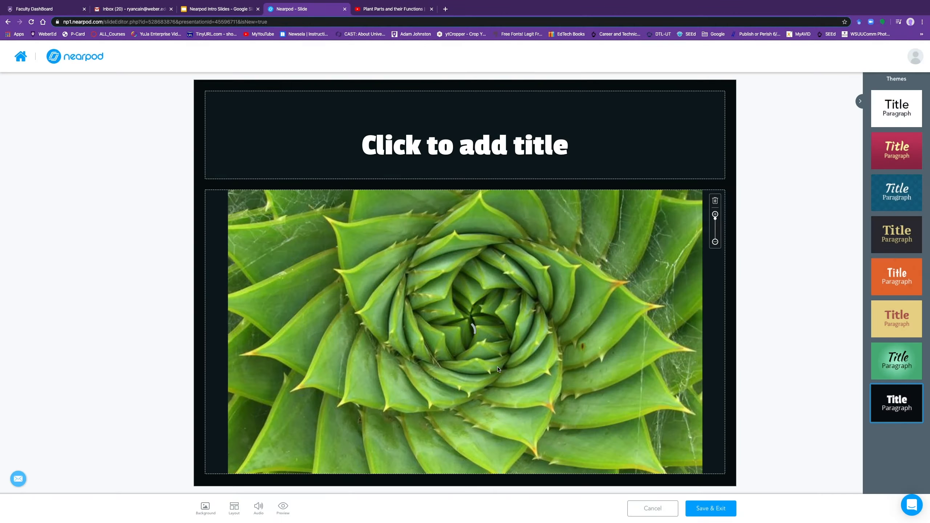
Step: Title the slide 'Parts of a Plant' and zoom the plant photo out slightly
{"action": "left_click", "coordinate": [487, 143]}
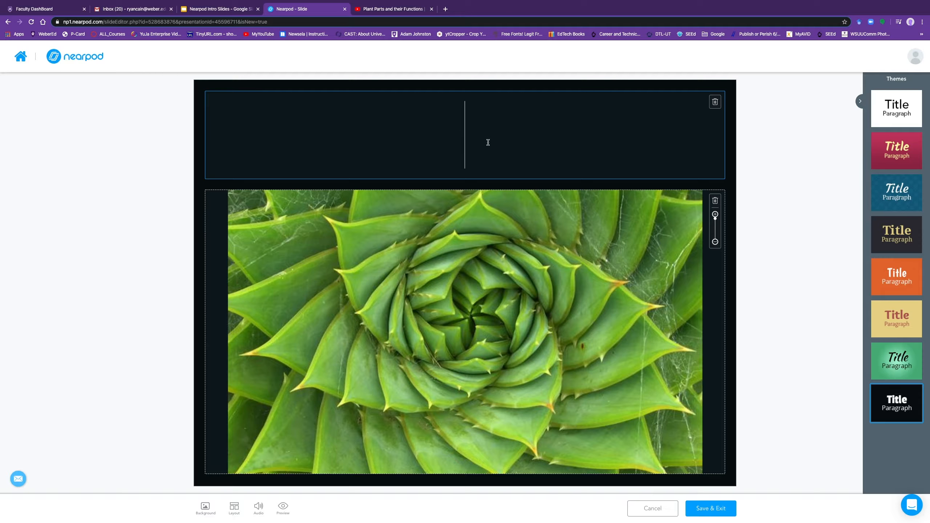
{"action": "type", "text": "par"}
{"action": "key", "text": "BackSpace"}
{"action": "key", "text": "BackSpace"}
{"action": "key", "text": "BackSpace"}
{"action": "type", "text": "Parts of a "}
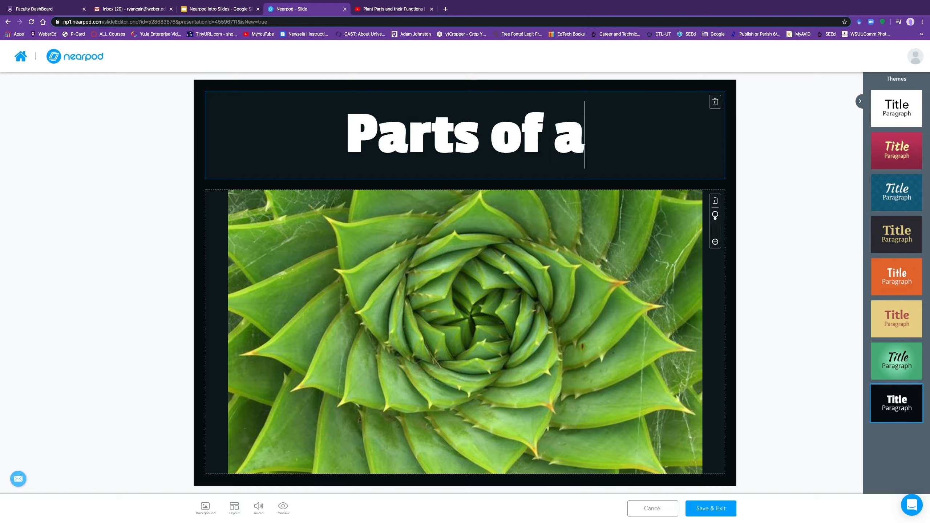
{"action": "type", "text": "Pal"}
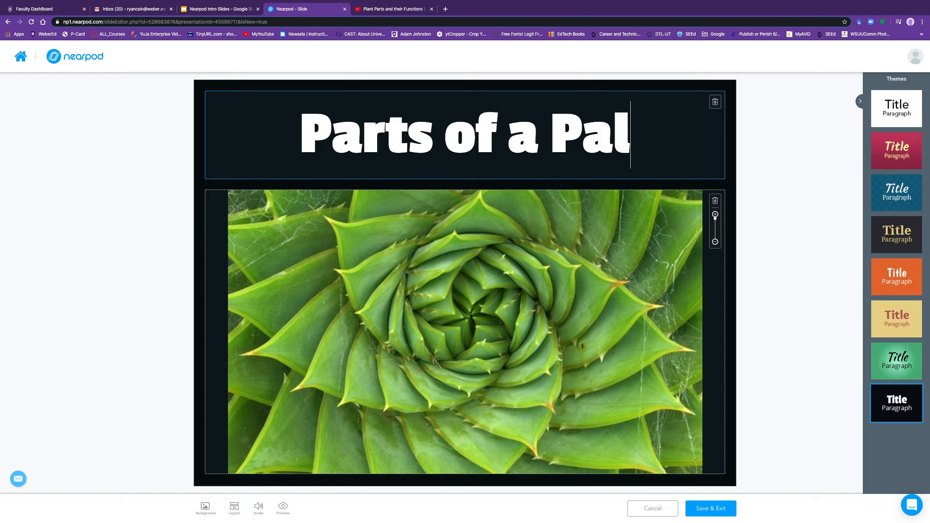
{"action": "key", "text": "BackSpace"}
{"action": "key", "text": "BackSpace"}
{"action": "type", "text": "lant"}
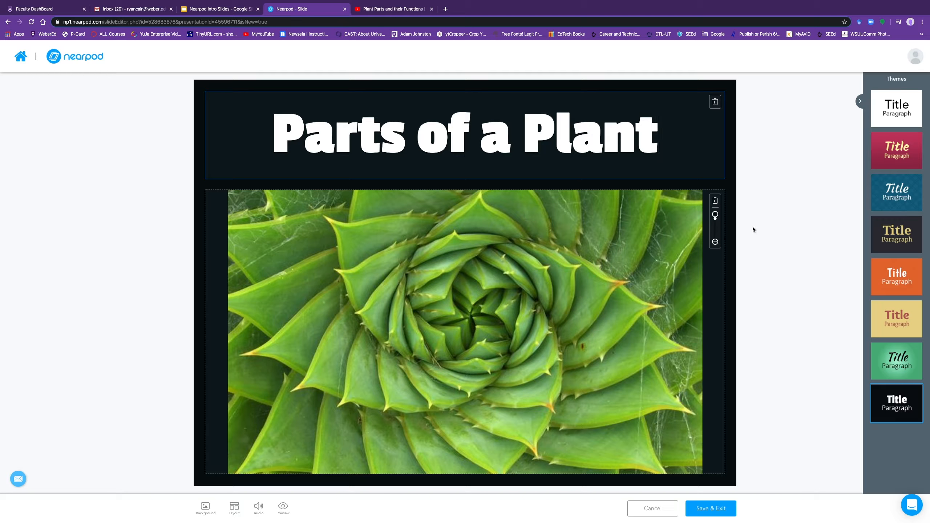
{"action": "left_click_drag", "start_coordinate": [716, 218], "coordinate": [715, 225]}
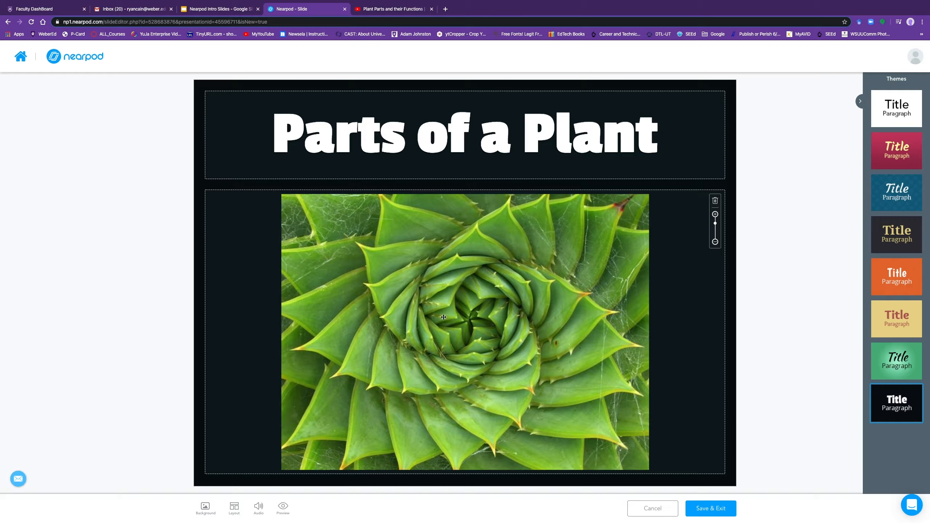
Step: Switch to a title-plus-two-elements layout and insert a sunflower photo from a 'flower' search
{"action": "left_click", "coordinate": [235, 508]}
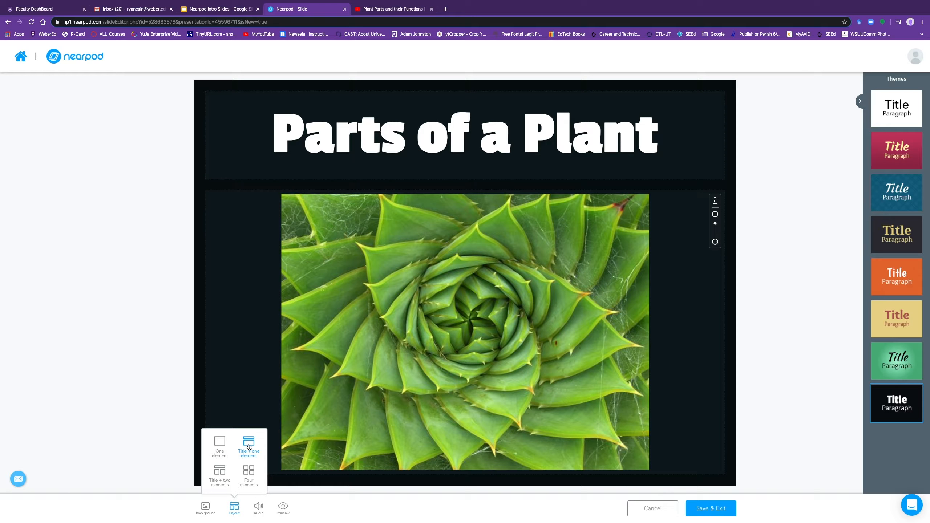
{"action": "left_click", "coordinate": [219, 471]}
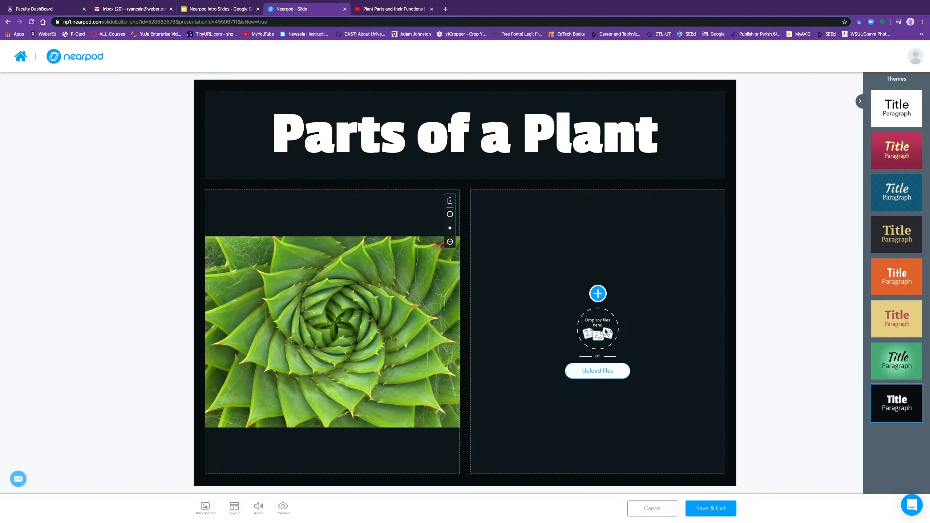
{"action": "left_click", "coordinate": [603, 295]}
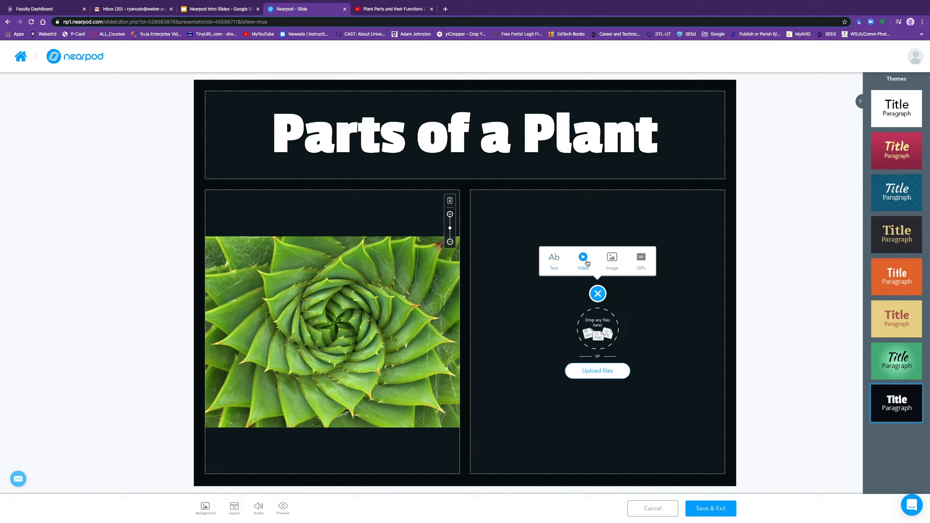
{"action": "left_click", "coordinate": [615, 259]}
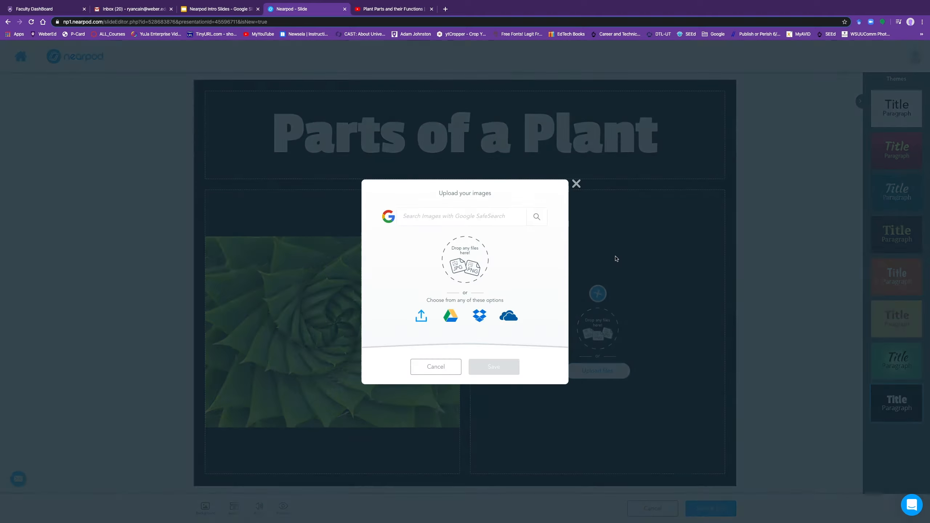
{"action": "type", "text": "fl"}
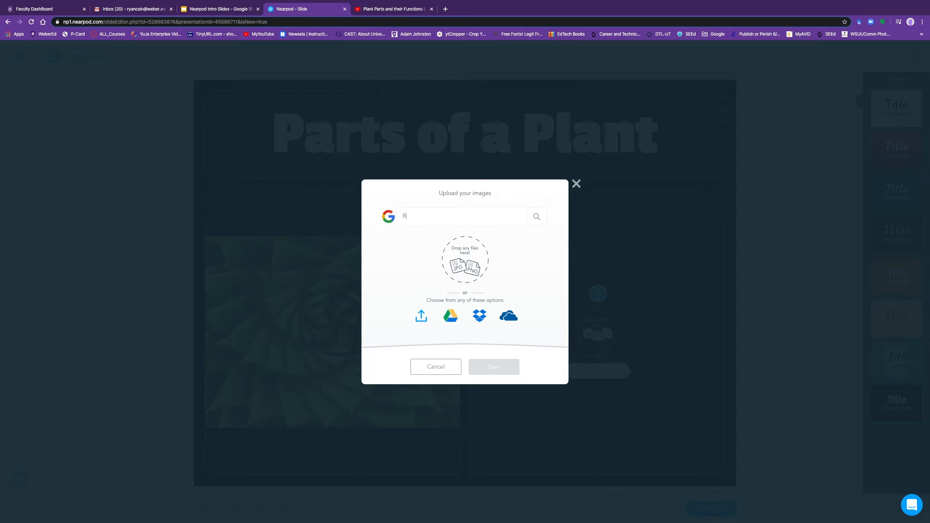
{"action": "type", "text": "ower"}
{"action": "key", "text": "Return"}
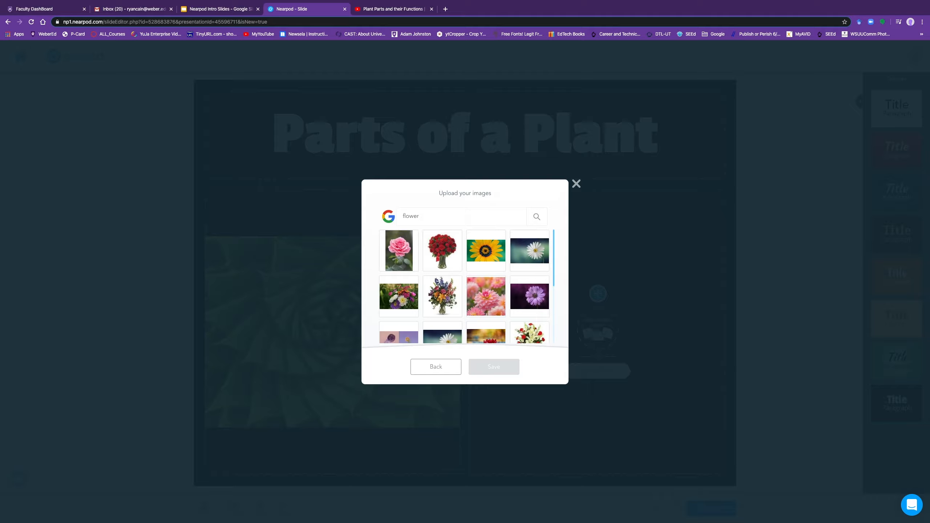
{"action": "left_click", "coordinate": [486, 251]}
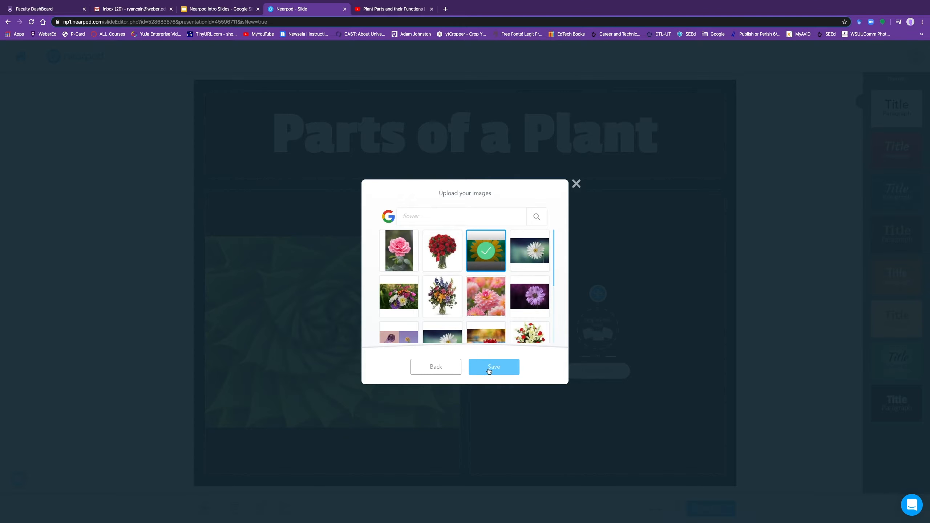
{"action": "left_click", "coordinate": [490, 369]}
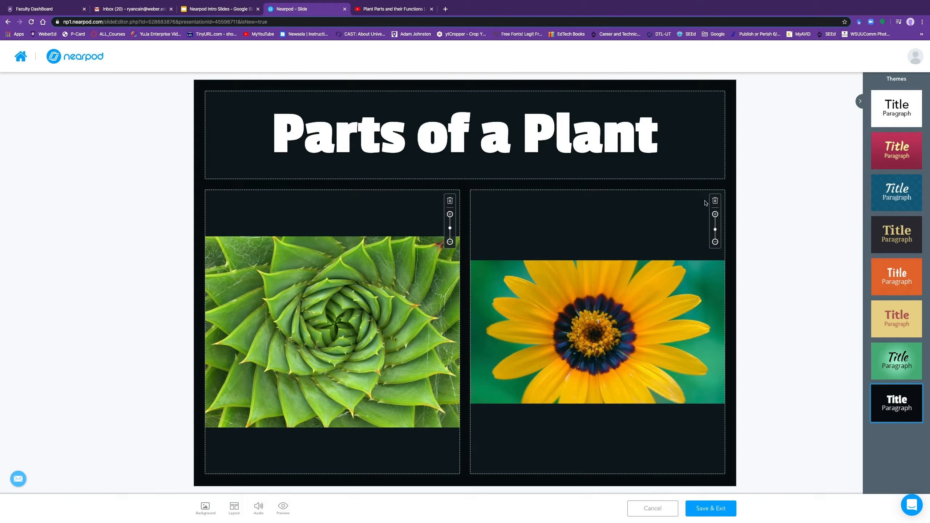
Step: Enlarge the sunflower and succulent photos to fill their boxes, then Save & Exit
{"action": "left_click_drag", "start_coordinate": [716, 230], "coordinate": [716, 219]}
{"action": "left_click_drag", "start_coordinate": [451, 230], "coordinate": [450, 223]}
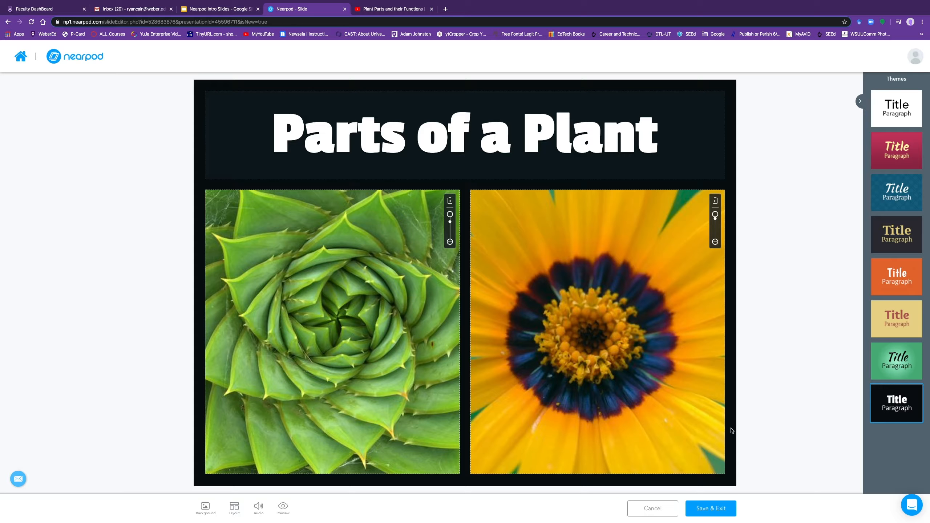
{"action": "left_click", "coordinate": [703, 510]}
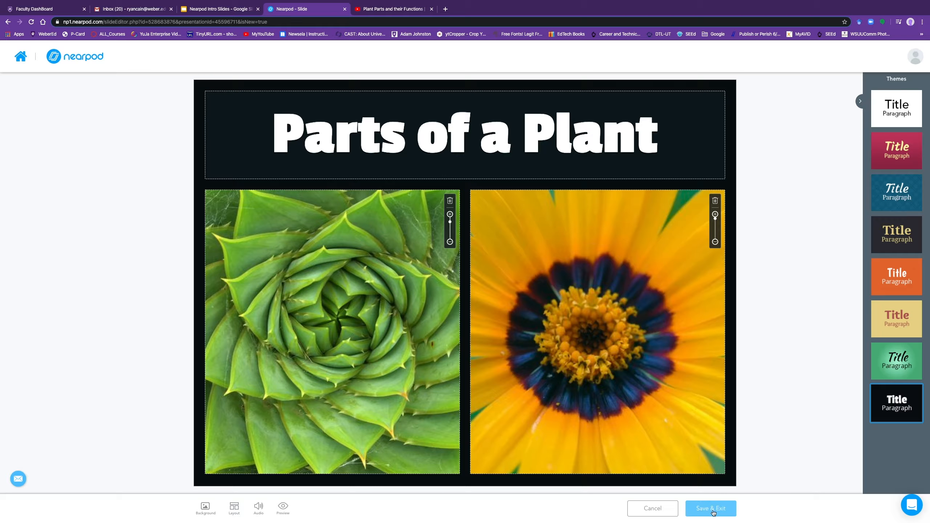
{"action": "left_click", "coordinate": [713, 513]}
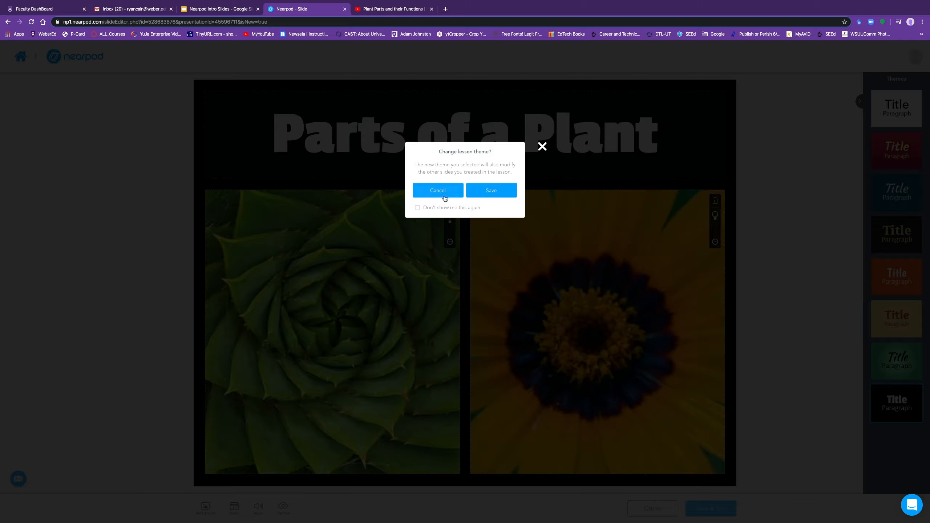
Step: Tick Don't show me this again and apply the slide's theme to the lesson
{"action": "left_click", "coordinate": [418, 209]}
{"action": "left_click", "coordinate": [491, 190]}
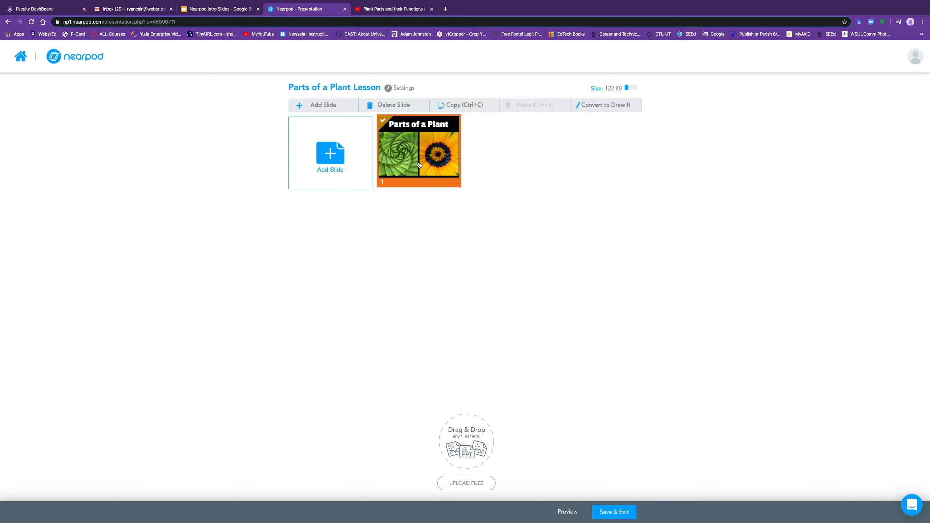
Step: Check the lesson in Student Preview, then start adding a second slide
{"action": "left_click", "coordinate": [568, 512]}
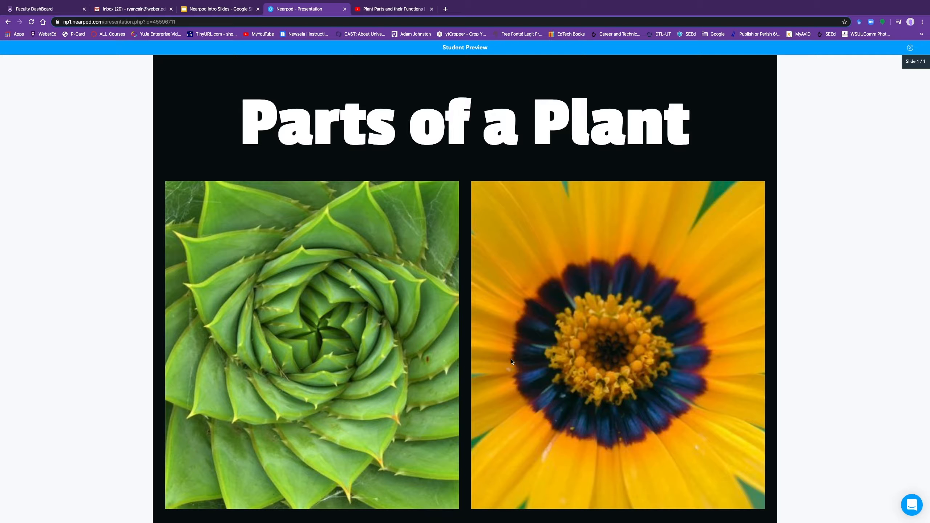
{"action": "left_click", "coordinate": [911, 48]}
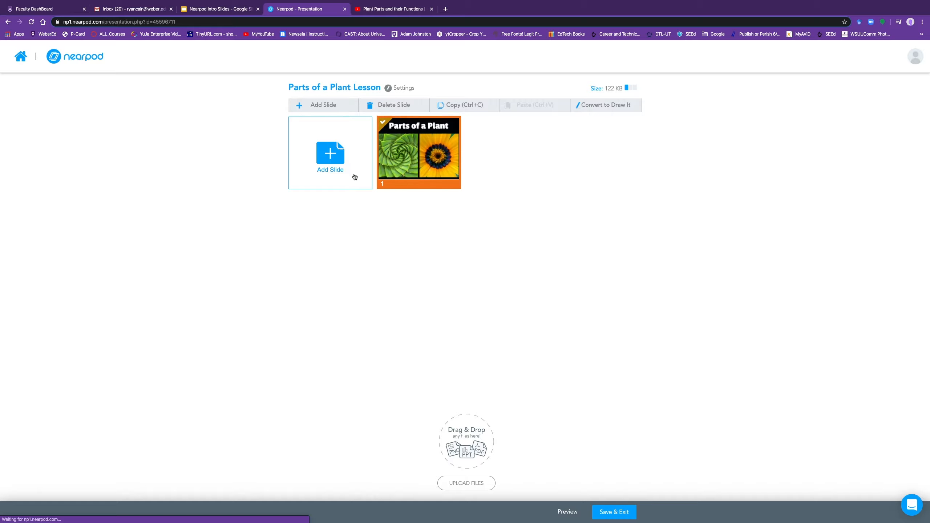
{"action": "left_click", "coordinate": [337, 160]}
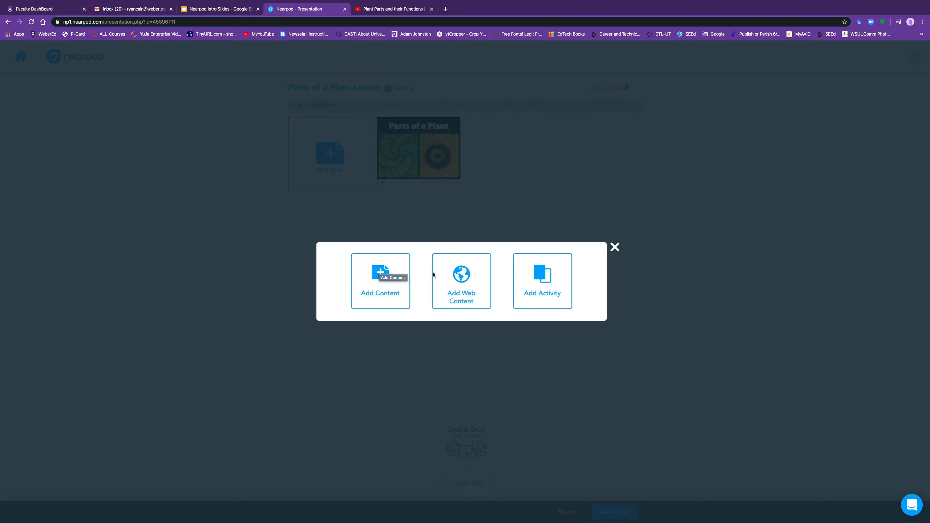
Step: Pick Open Ended Question from the Add Activity options
{"action": "left_click", "coordinate": [555, 284]}
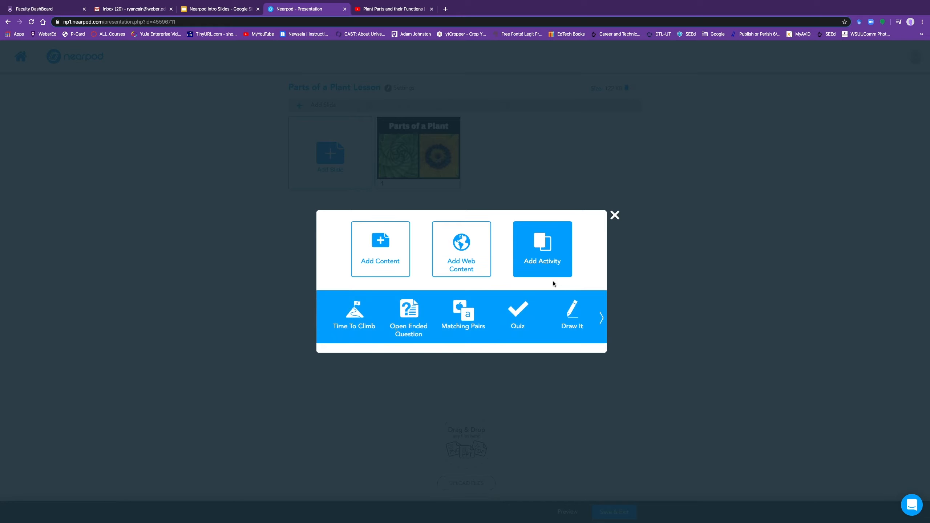
{"action": "left_click", "coordinate": [414, 314]}
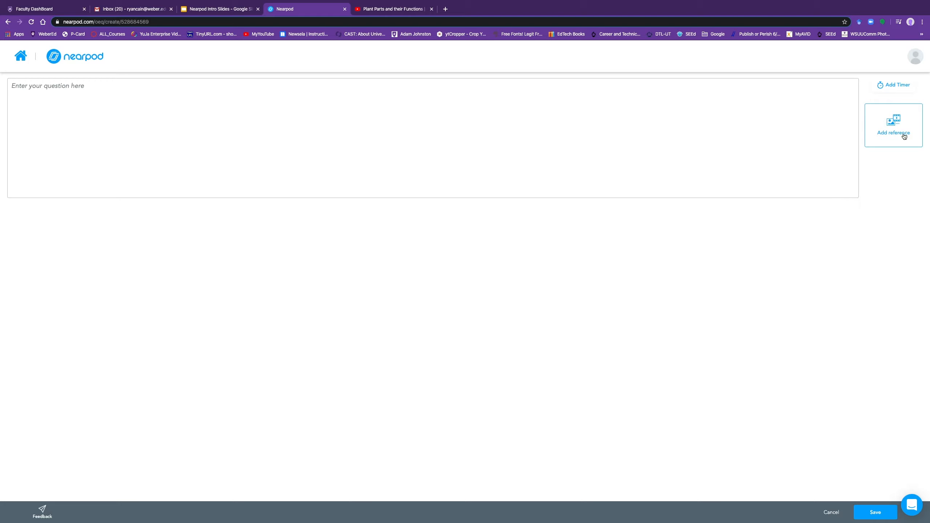
Step: Dismiss the Web Content reference, choose Video as the question's reference, and start a YouTube search
{"action": "left_click", "coordinate": [893, 123]}
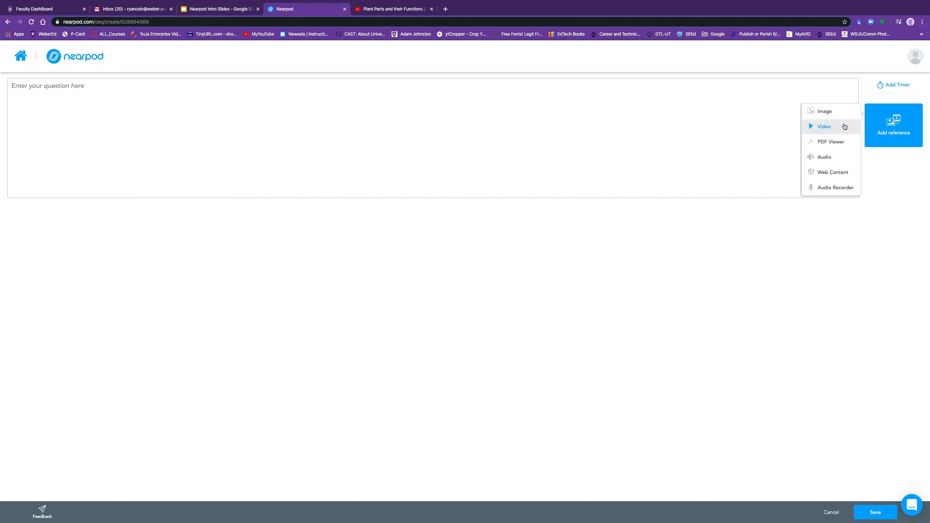
{"action": "left_click", "coordinate": [842, 176]}
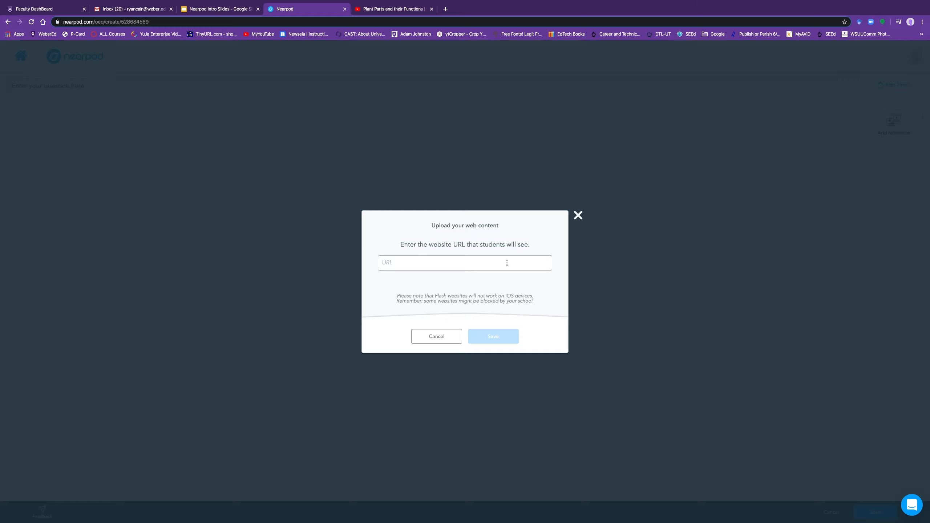
{"action": "left_click", "coordinate": [578, 215]}
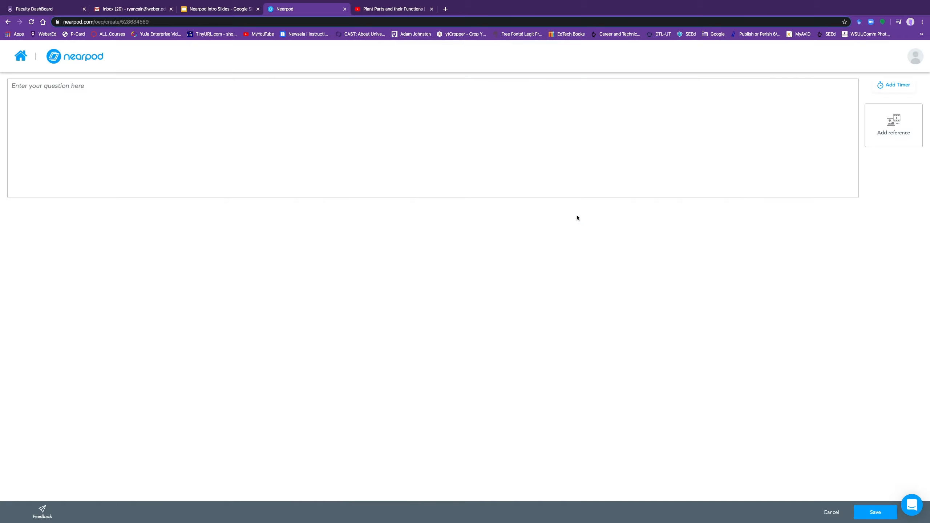
{"action": "mouse_move", "coordinate": [903, 121]}
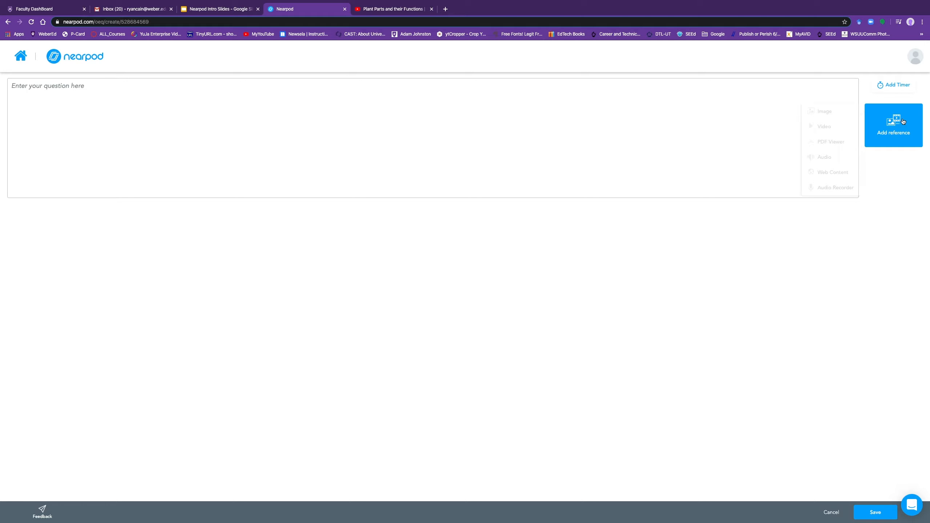
{"action": "left_click", "coordinate": [826, 127]}
{"action": "left_click", "coordinate": [463, 218]}
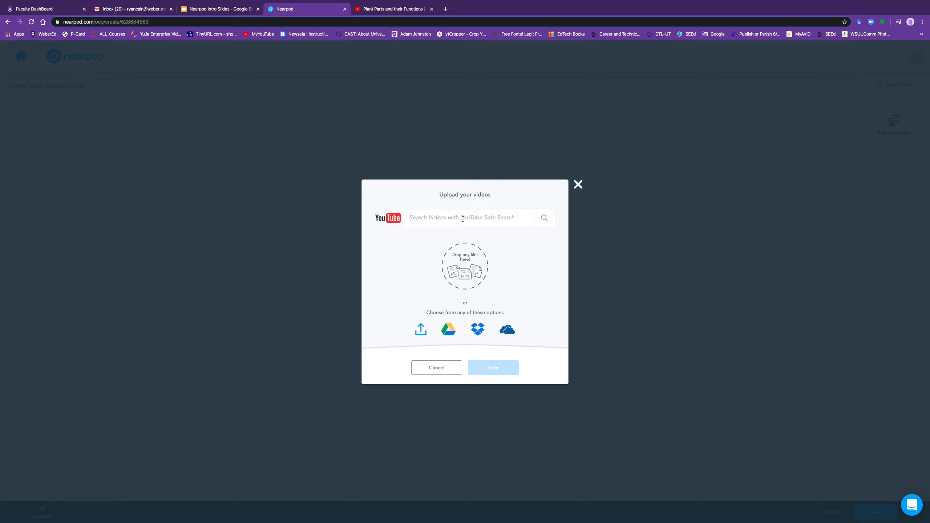
Step: Search YouTube for 'parts of a plant' and attach the Dr. Binocs Show video
{"action": "type", "text": "parts of a plant"}
{"action": "key", "text": "Return"}
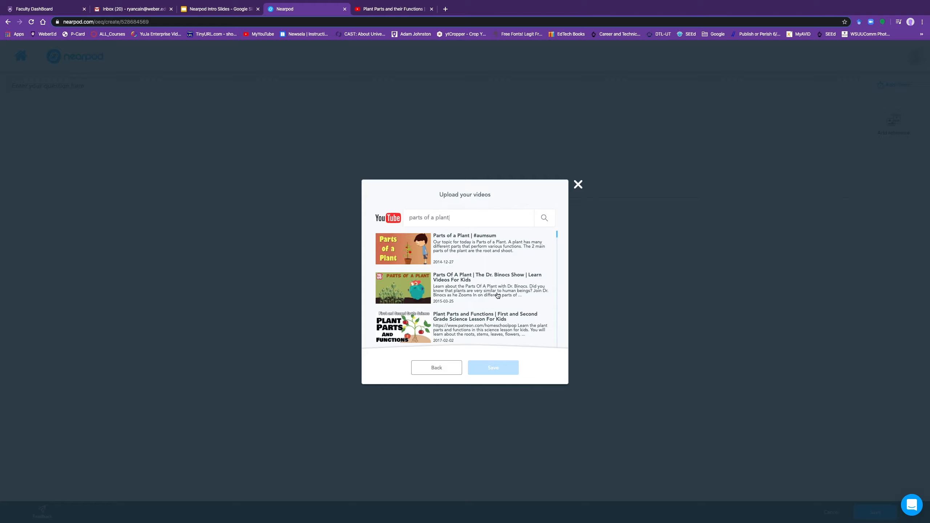
{"action": "left_click", "coordinate": [415, 292]}
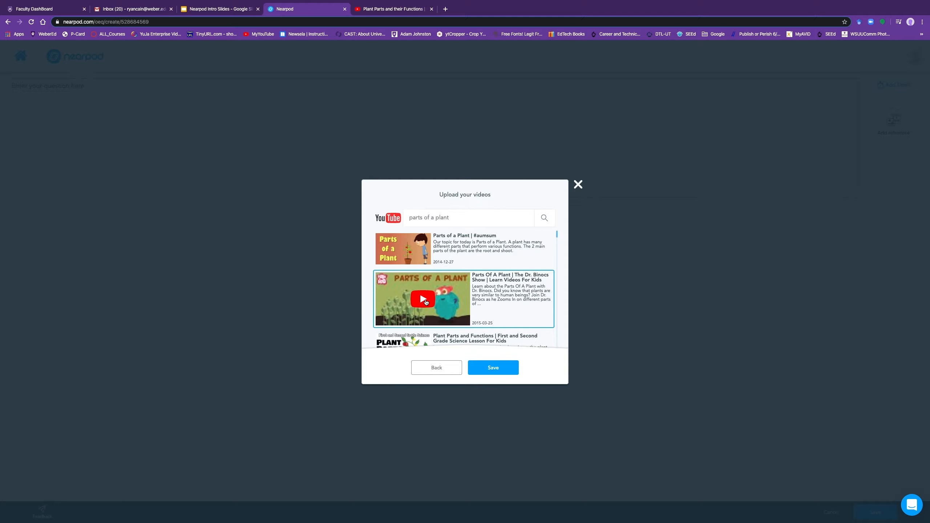
{"action": "left_click", "coordinate": [495, 367]}
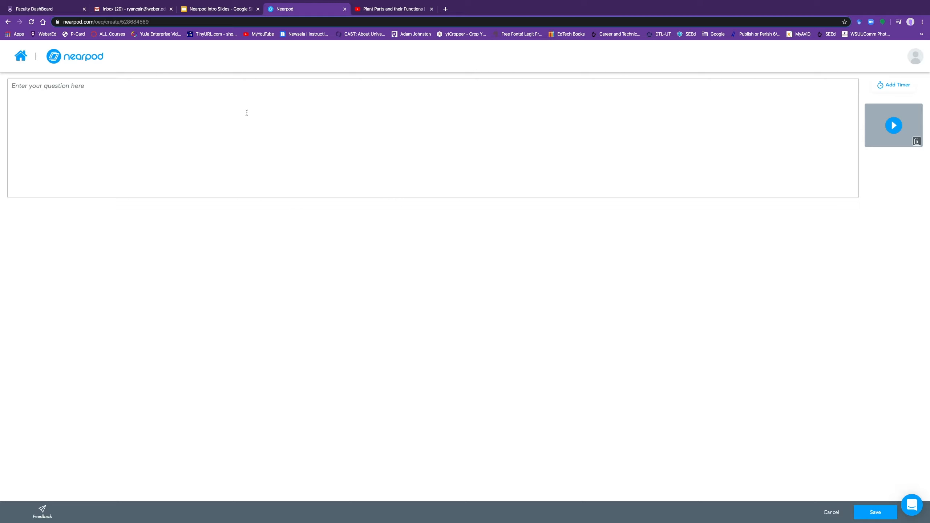
Step: Enter 'After watching the video, what was one new thing that your learned about the parts of a plant?' and save
{"action": "left_click", "coordinate": [267, 103]}
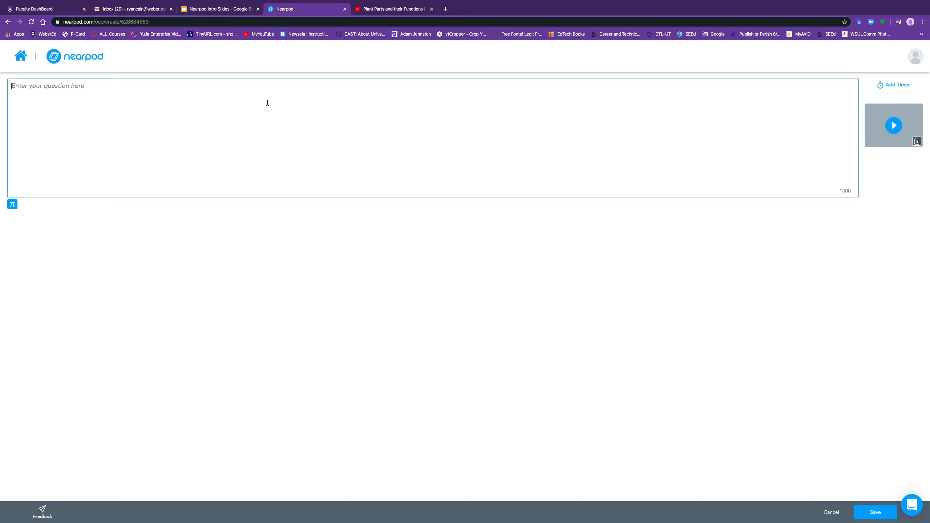
{"action": "type", "text": "ADF"}
{"action": "key", "text": "BackSpace"}
{"action": "type", "text": "fter watching the video"}
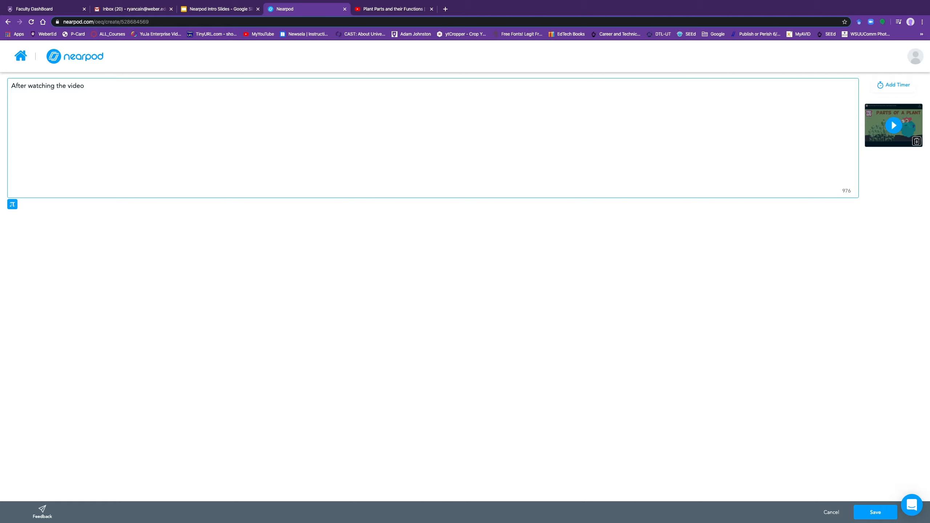
{"action": "type", "text": ", what was one new thing that your learned about"}
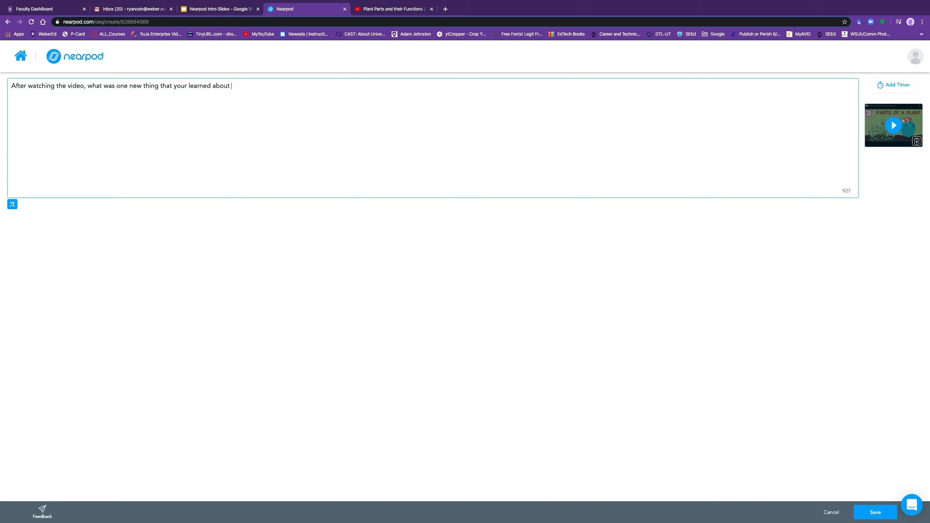
{"action": "type", "text": " the parts of a plant?"}
{"action": "left_click", "coordinate": [872, 513]}
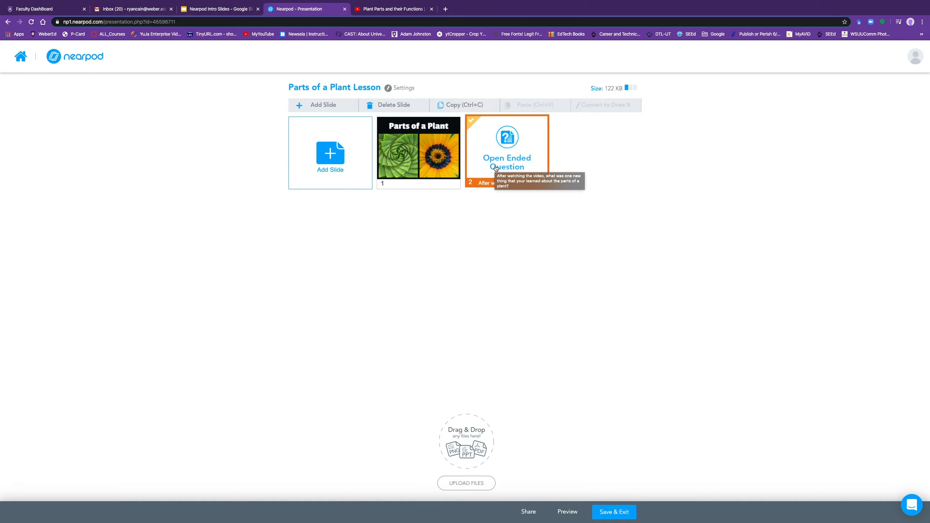
Step: Add a new Quiz activity slide after the open-ended video question
{"action": "left_click", "coordinate": [338, 164]}
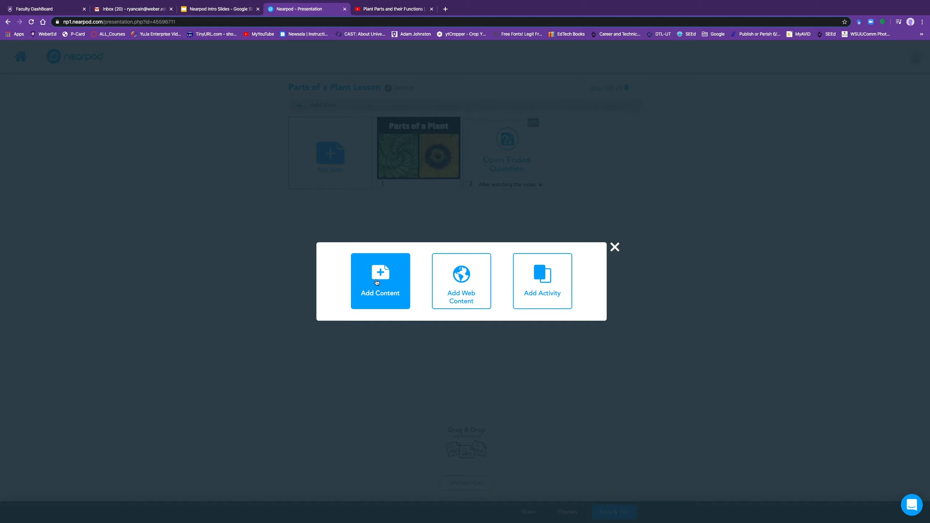
{"action": "left_click", "coordinate": [551, 281]}
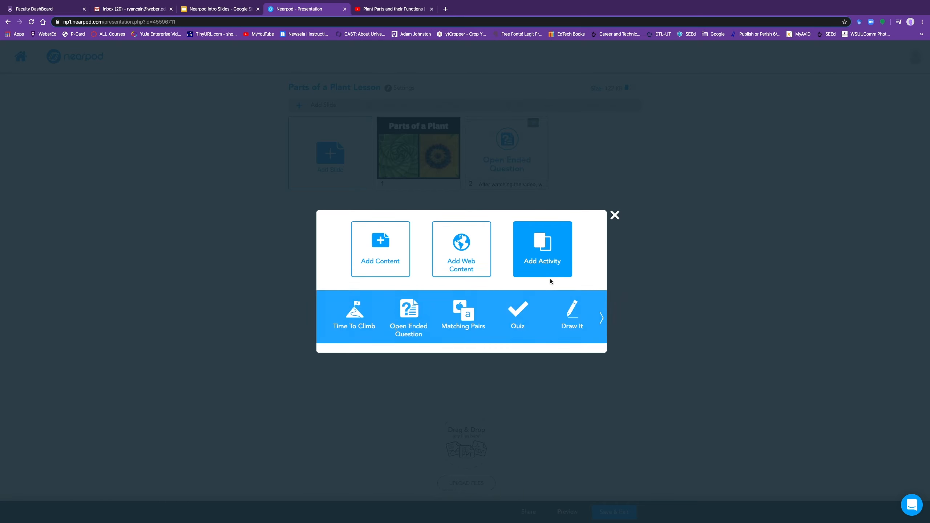
{"action": "left_click", "coordinate": [516, 311]}
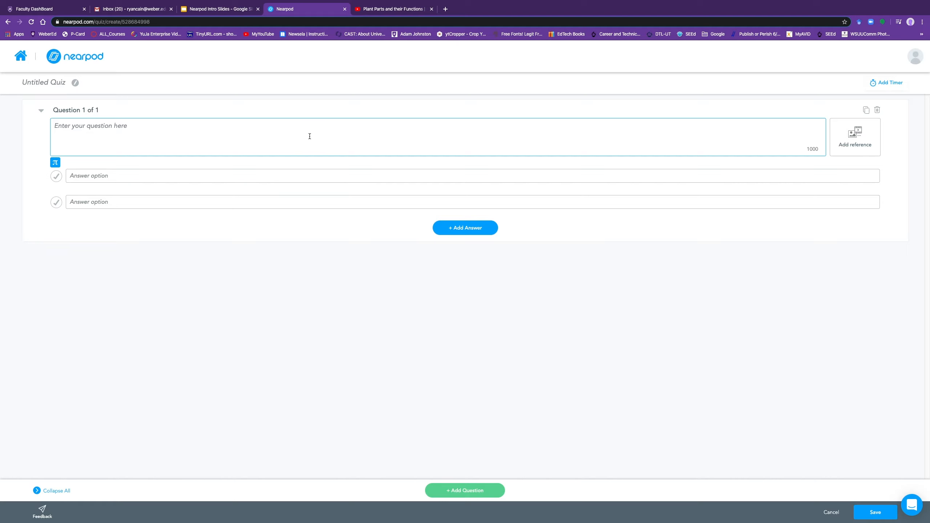
Step: Enter the question 'What part of the plant makes sugar' with answers Flowers and Leaves
{"action": "type", "text": "What part of the plant makes sugar?"}
{"action": "left_click", "coordinate": [243, 179]}
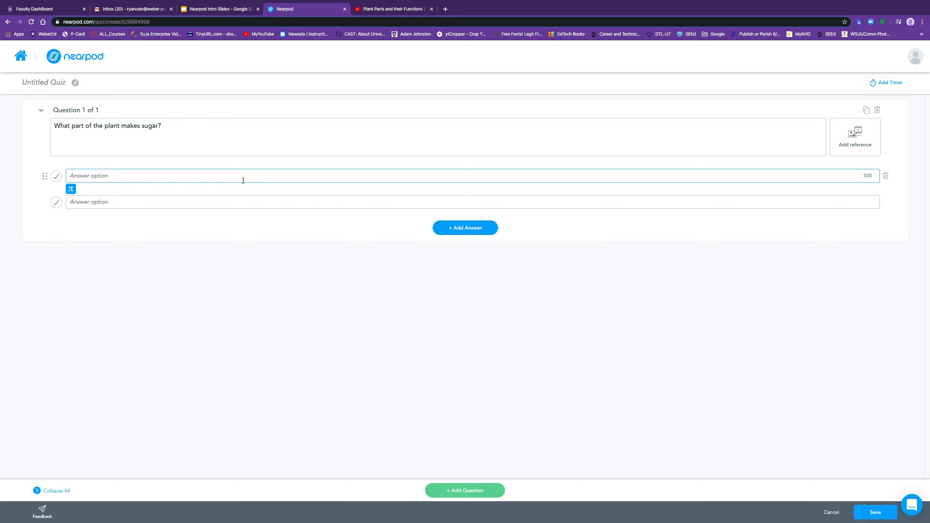
{"action": "type", "text": "Flowers"}
{"action": "key", "text": "Tab"}
{"action": "type", "text": "Leave"}
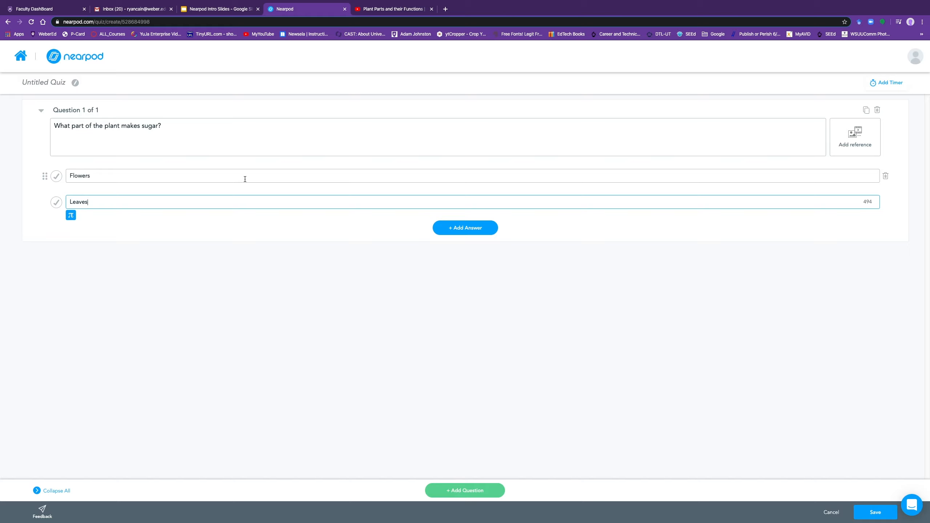
Step: Add answers Roots and Seeds, and mark Leaves as the correct answer
{"action": "left_click", "coordinate": [460, 225]}
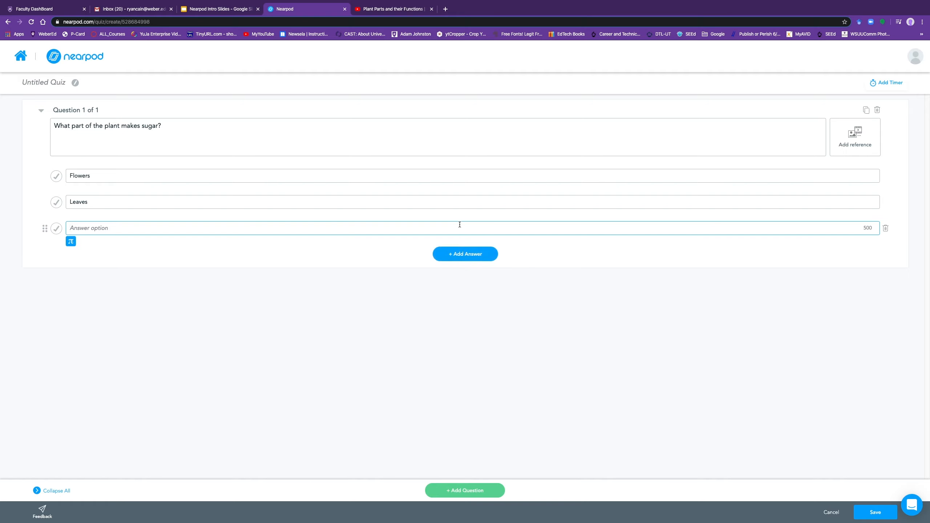
{"action": "type", "text": "Roots"}
{"action": "left_click", "coordinate": [476, 253]}
{"action": "type", "text": "Seets"}
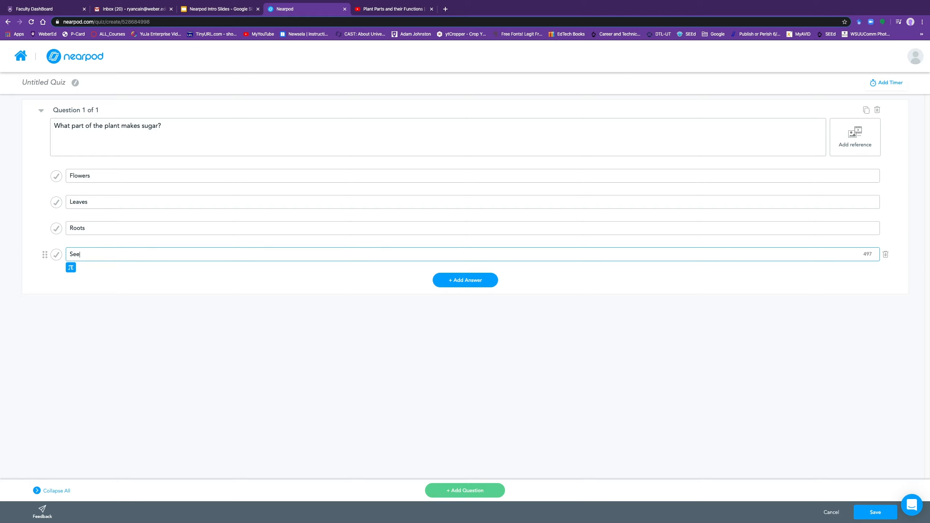
{"action": "key", "text": "BackSpace"}
{"action": "key", "text": "BackSpace"}
{"action": "type", "text": "d"}
{"action": "left_click", "coordinate": [57, 203]}
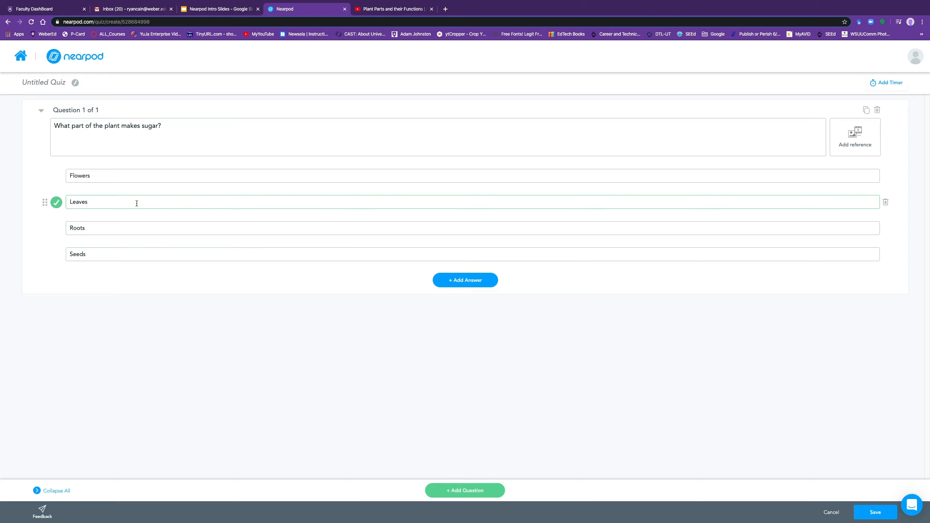
Step: Duplicate question 1 and reword the copy to 'What part of the plant soaks up water and nutrients?'
{"action": "left_click", "coordinate": [867, 110]}
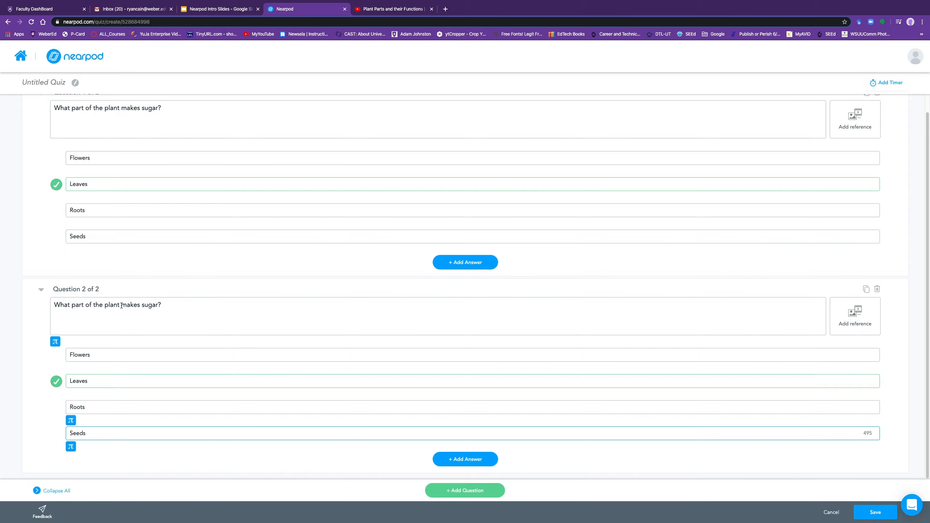
{"action": "left_click_drag", "start_coordinate": [126, 306], "coordinate": [171, 306]}
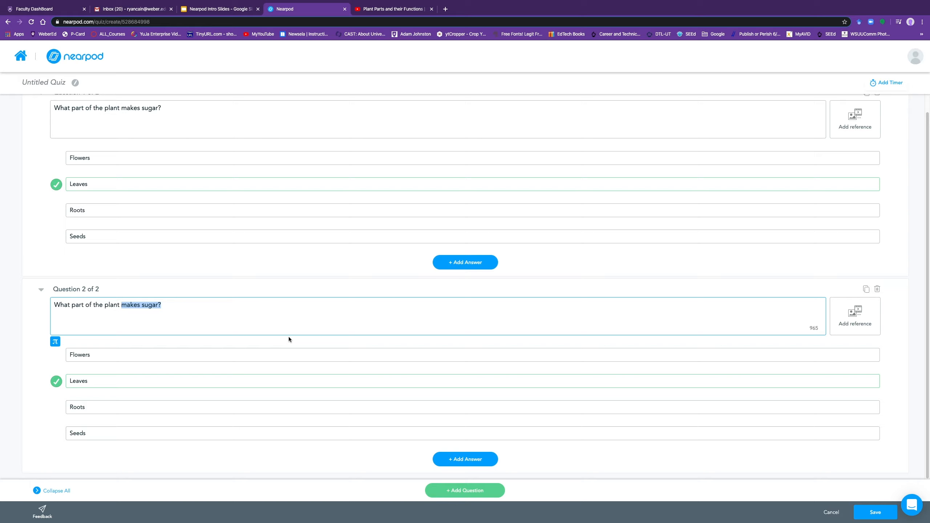
{"action": "type", "text": "ma"}
{"action": "key", "text": "BackSpace"}
{"action": "key", "text": "BackSpace"}
{"action": "type", "text": "e"}
{"action": "key", "text": "BackSpace"}
{"action": "type", "text": "hol"}
{"action": "key", "text": "BackSpace"}
{"action": "key", "text": "BackSpace"}
{"action": "key", "text": "BackSpace"}
{"action": "type", "text": "soac"}
{"action": "type", "text": "ks up wate"}
{"action": "type", "text": "r and "}
{"action": "type", "text": "nutrients"}
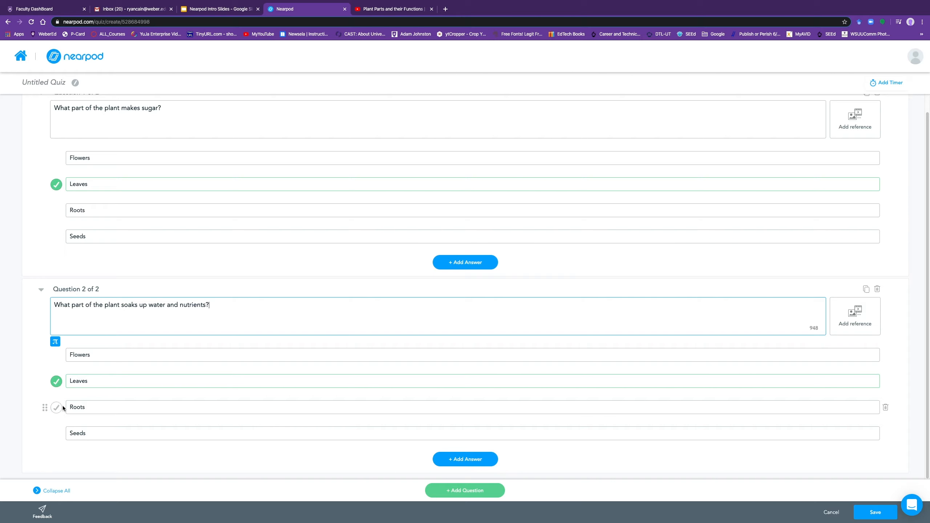
Step: Make Roots the only correct answer for question 2 and remove the extra blank question
{"action": "left_click", "coordinate": [57, 408]}
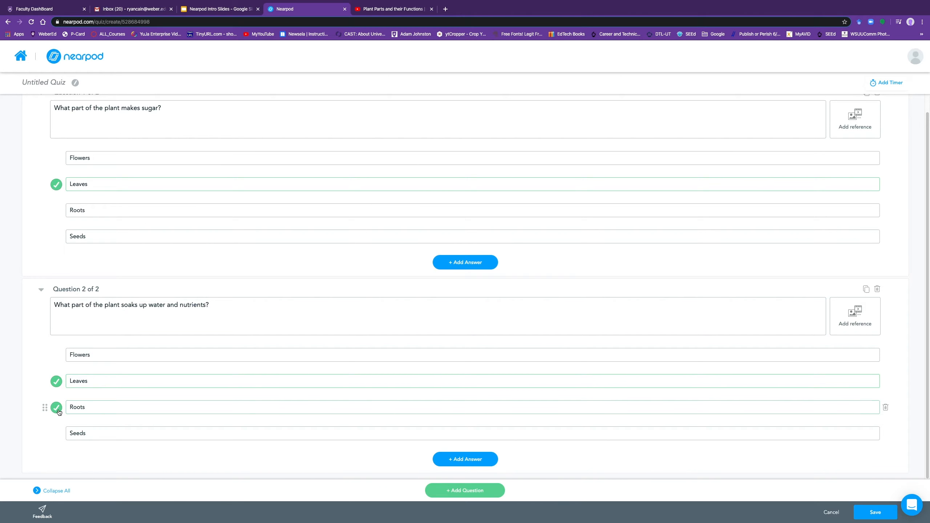
{"action": "left_click", "coordinate": [57, 384]}
{"action": "left_click", "coordinate": [449, 490]}
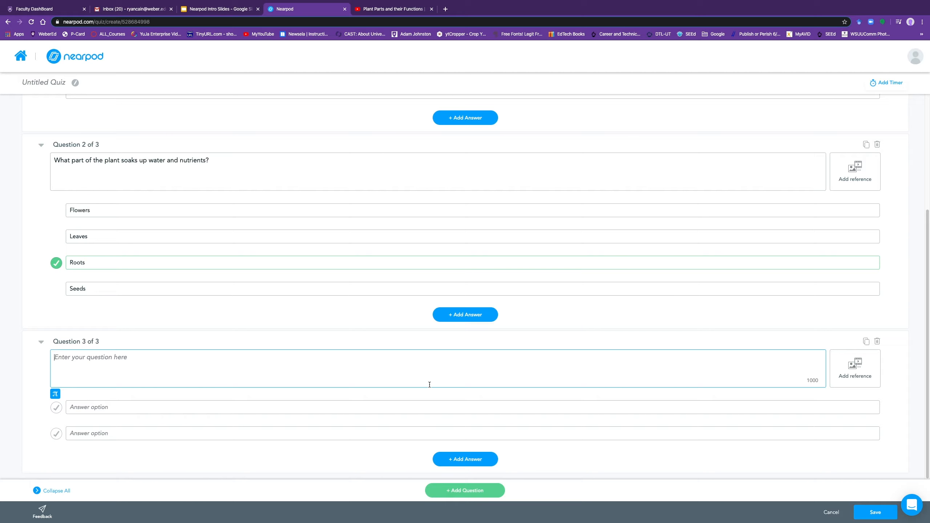
{"action": "left_click", "coordinate": [878, 341]}
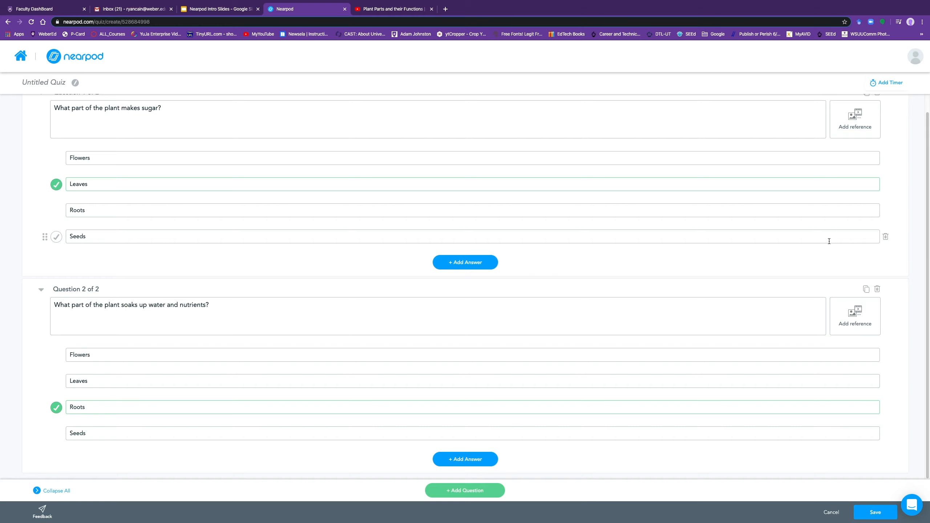
{"action": "scroll", "coordinate": [862, 229], "scroll_direction": "up", "scroll_amount": 1}
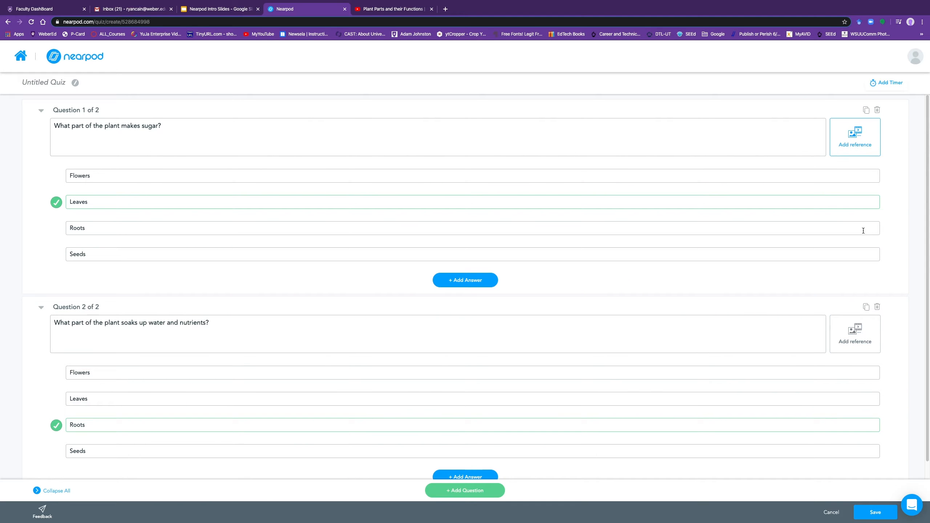
Step: Duplicate question 2 and reword the copy to 'What part of the plant makes seeds?'
{"action": "left_click", "coordinate": [867, 305]}
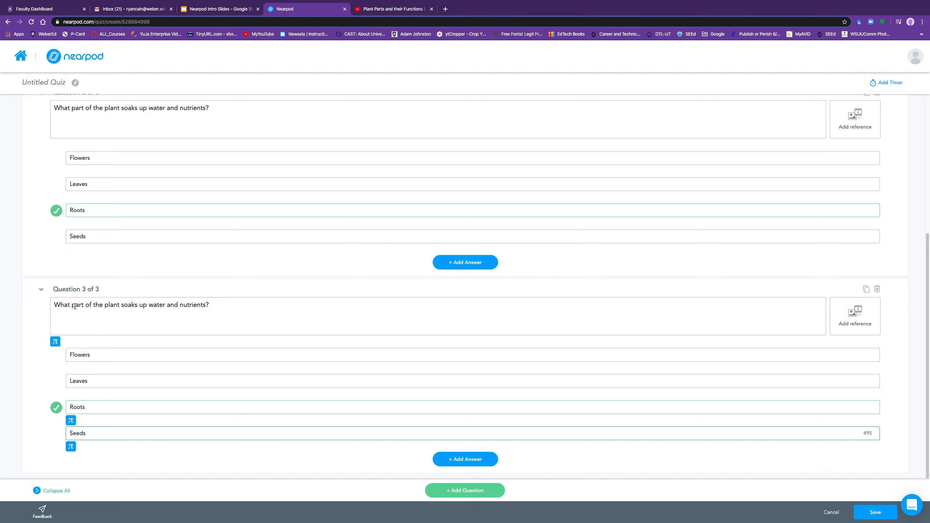
{"action": "left_click_drag", "start_coordinate": [124, 305], "coordinate": [230, 310]}
{"action": "key", "text": "BackSpace"}
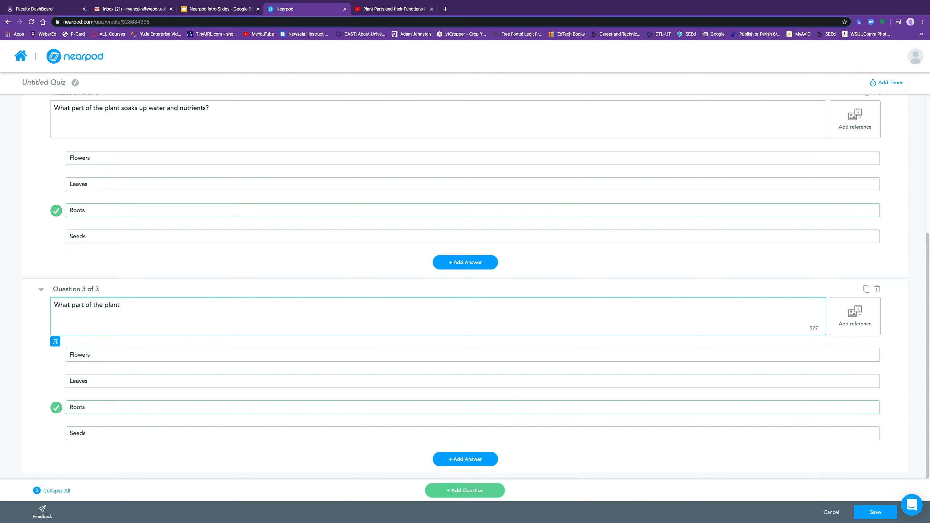
{"action": "type", "text": "makes seeds?"}
Step: Make Flowers the correct answer for question 3 and save the quiz as slide 3
{"action": "left_click", "coordinate": [56, 408]}
{"action": "left_click", "coordinate": [57, 356]}
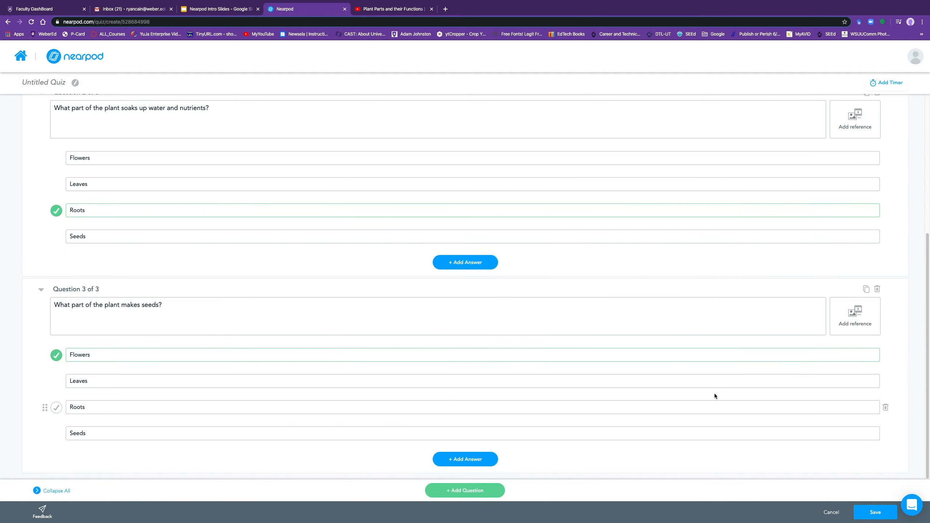
{"action": "scroll", "coordinate": [413, 275], "scroll_direction": "up", "scroll_amount": 2}
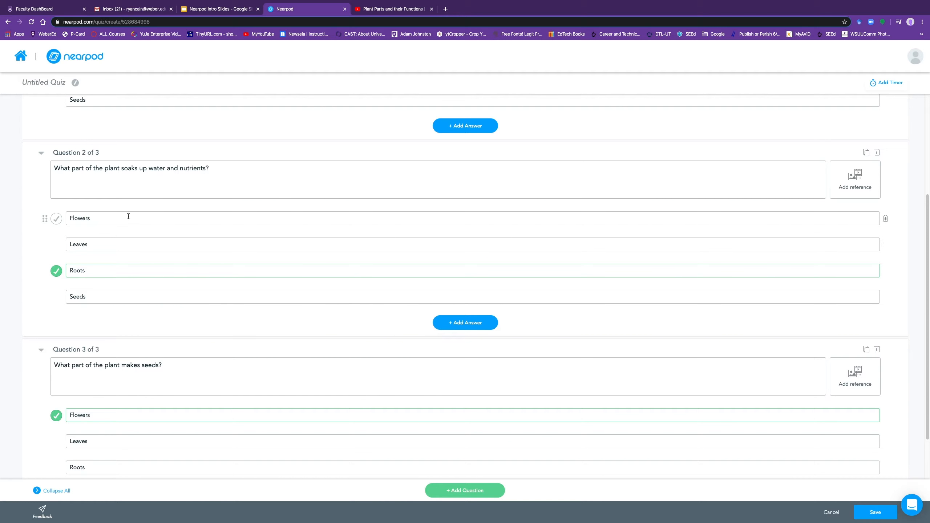
{"action": "scroll", "coordinate": [635, 452], "scroll_direction": "down", "scroll_amount": 2}
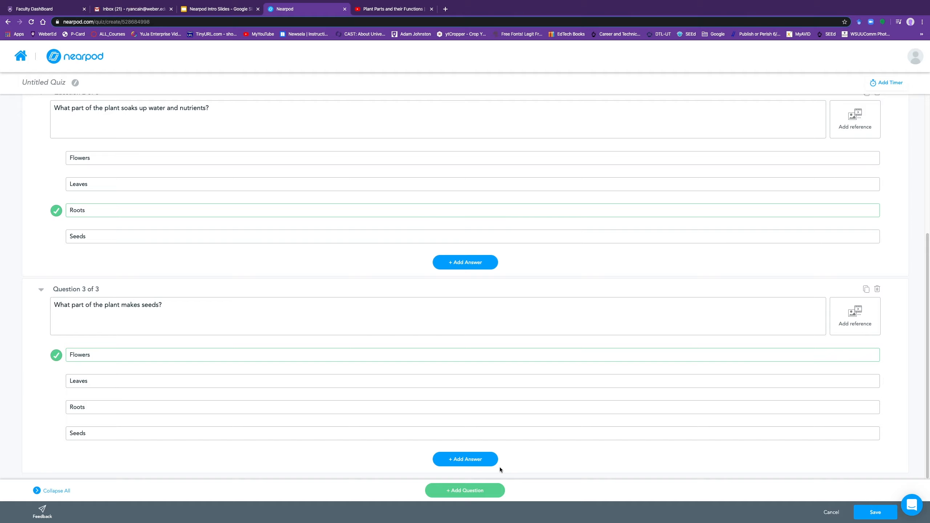
{"action": "left_click", "coordinate": [873, 515]}
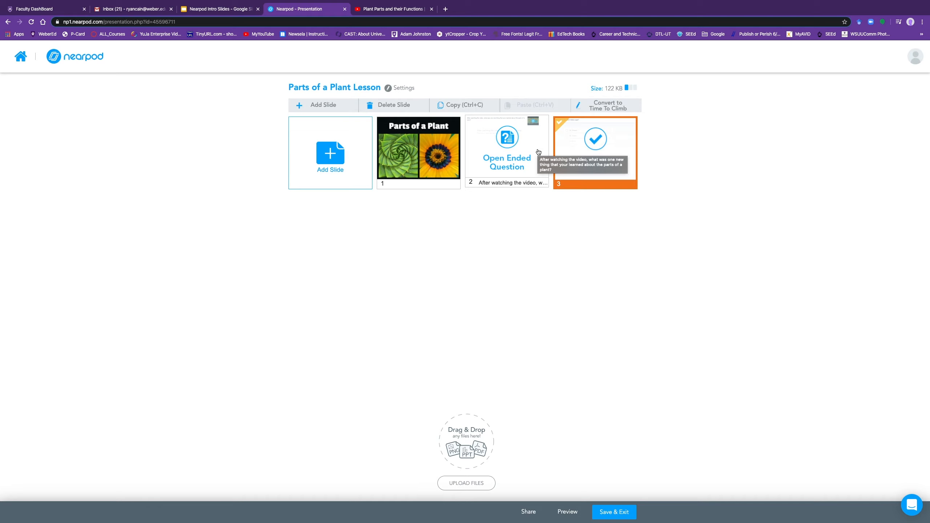
{"action": "left_click", "coordinate": [330, 106]}
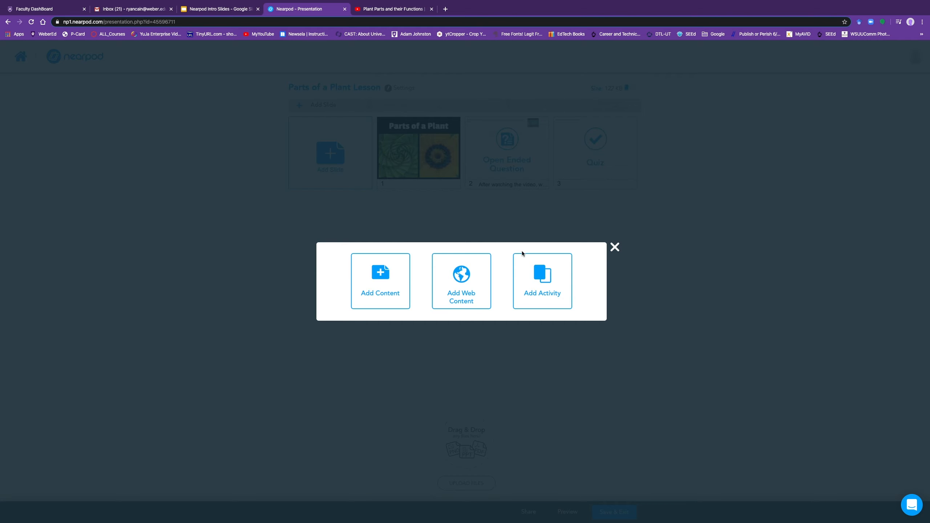
Step: Create a Matching Pairs activity and put a purple flower image from a web search into pair 1
{"action": "left_click", "coordinate": [534, 277]}
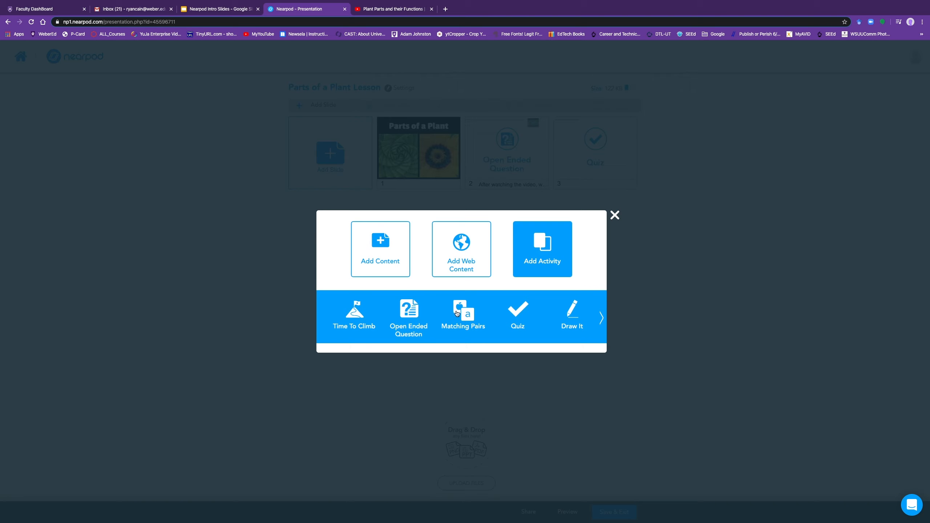
{"action": "left_click", "coordinate": [462, 312]}
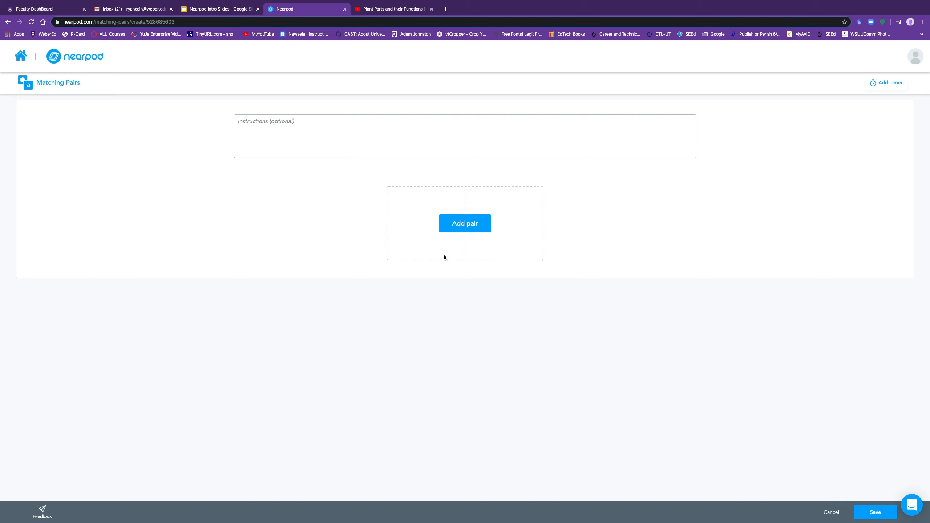
{"action": "left_click", "coordinate": [464, 226]}
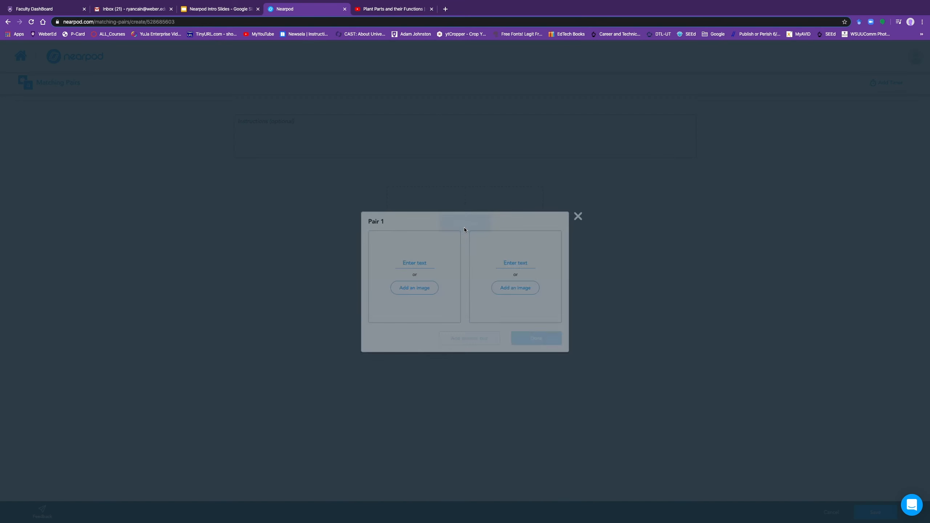
{"action": "left_click", "coordinate": [420, 291]}
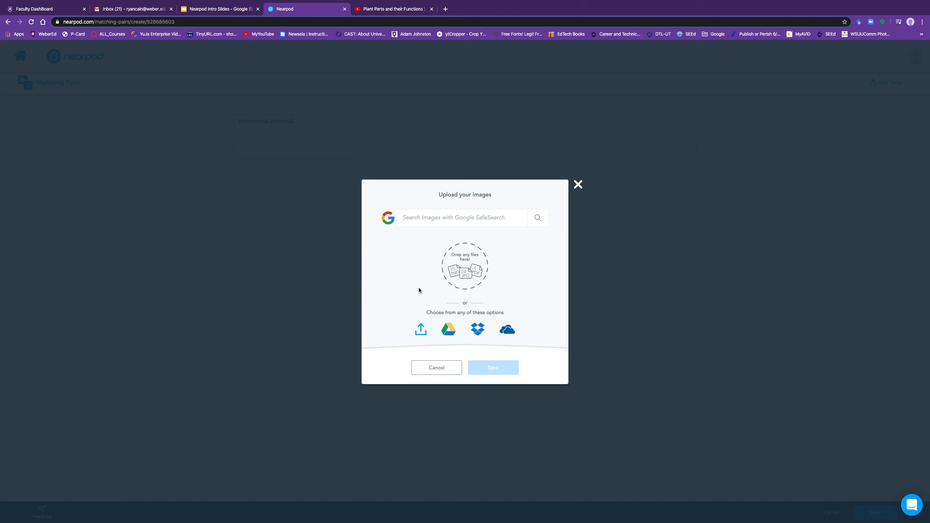
{"action": "left_click", "coordinate": [468, 220]}
{"action": "type", "text": "flower"}
{"action": "key", "text": "Return"}
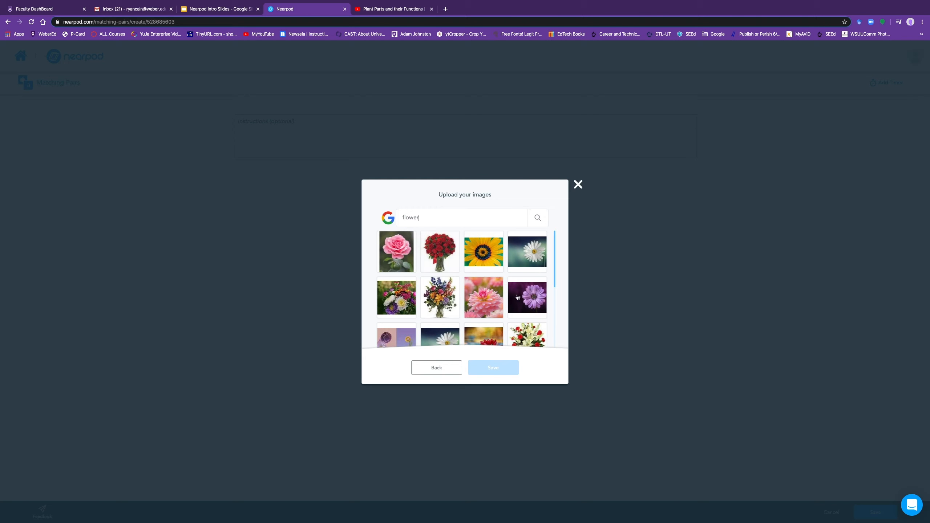
{"action": "left_click", "coordinate": [527, 302]}
{"action": "left_click", "coordinate": [493, 368]}
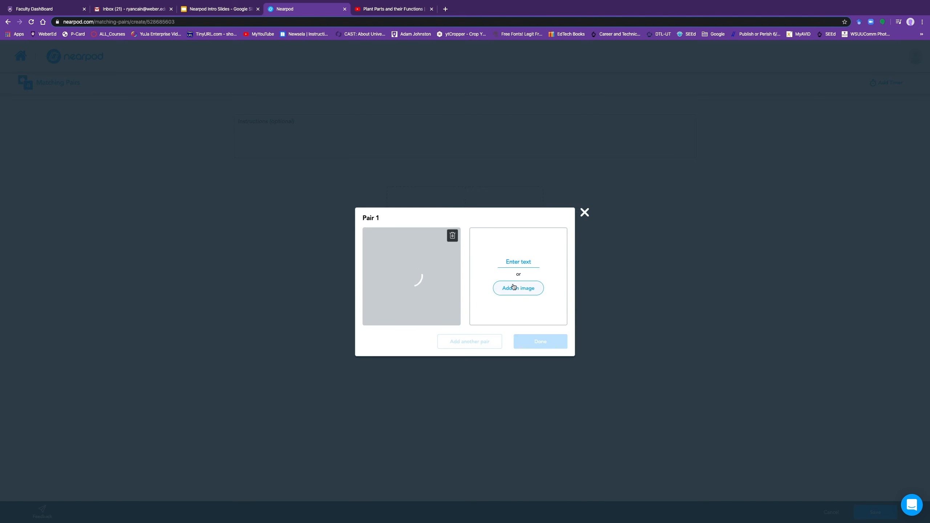
Step: Match the flower with 'This part of the plant makes seeds.', zoom the image slightly, and finish the pair
{"action": "left_click", "coordinate": [518, 262]}
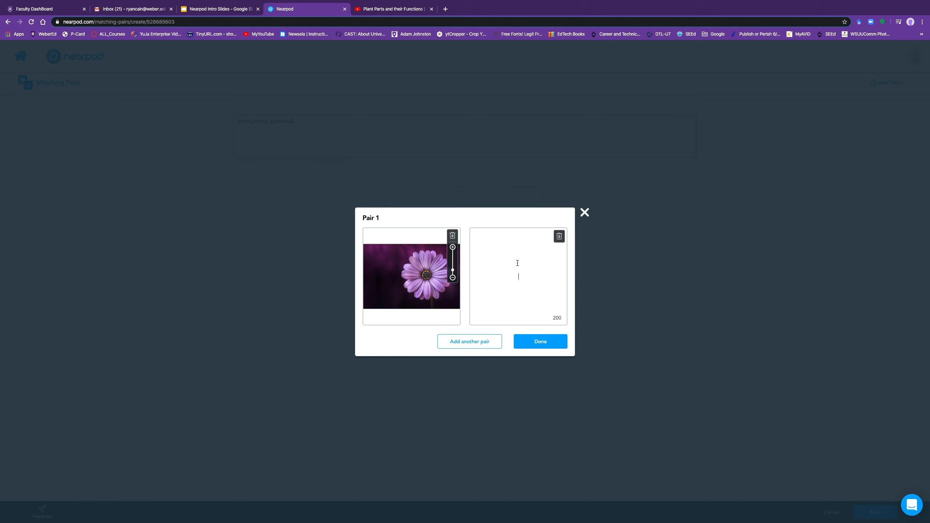
{"action": "type", "text": "This part of the plant makes seeds."}
{"action": "left_click_drag", "start_coordinate": [453, 271], "coordinate": [413, 277]}
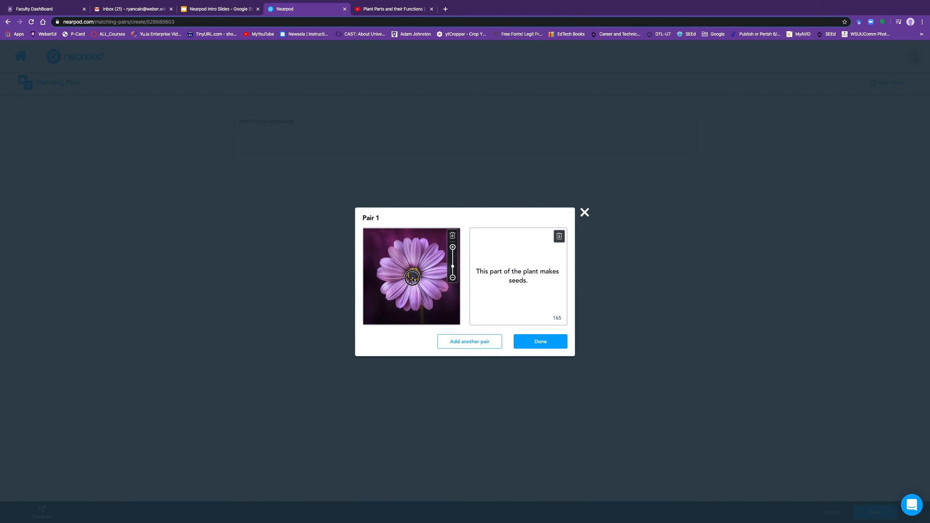
{"action": "left_click", "coordinate": [546, 345]}
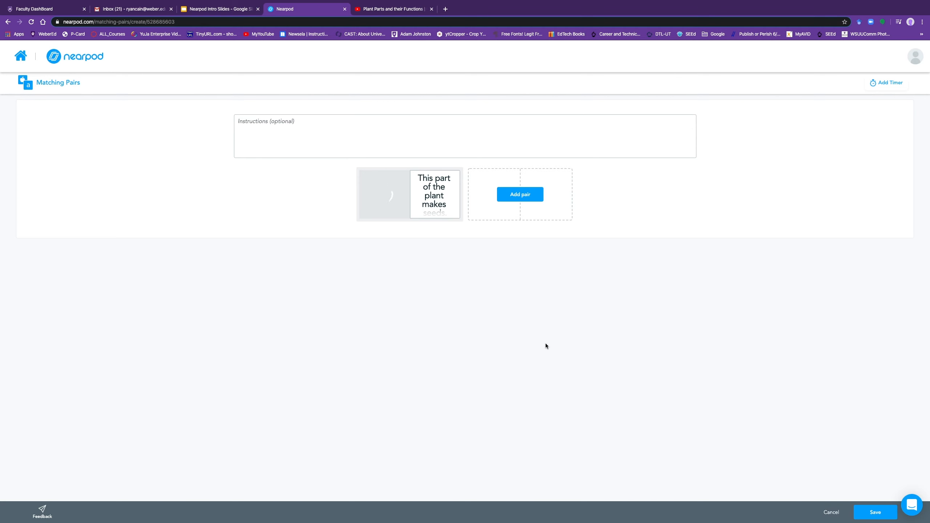
Step: Add pair 2 with a tree-roots photo from a search for roots, zoomed to fill its card
{"action": "left_click", "coordinate": [519, 198]}
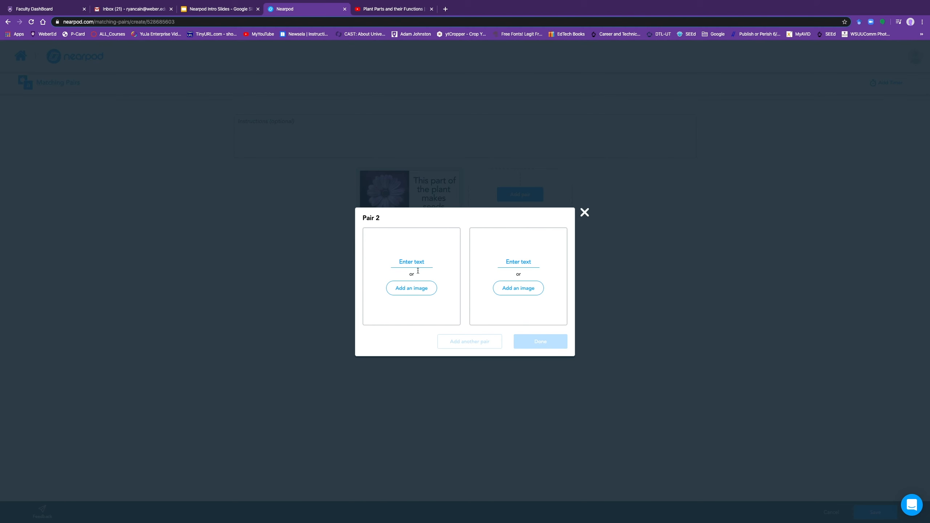
{"action": "left_click", "coordinate": [415, 289]}
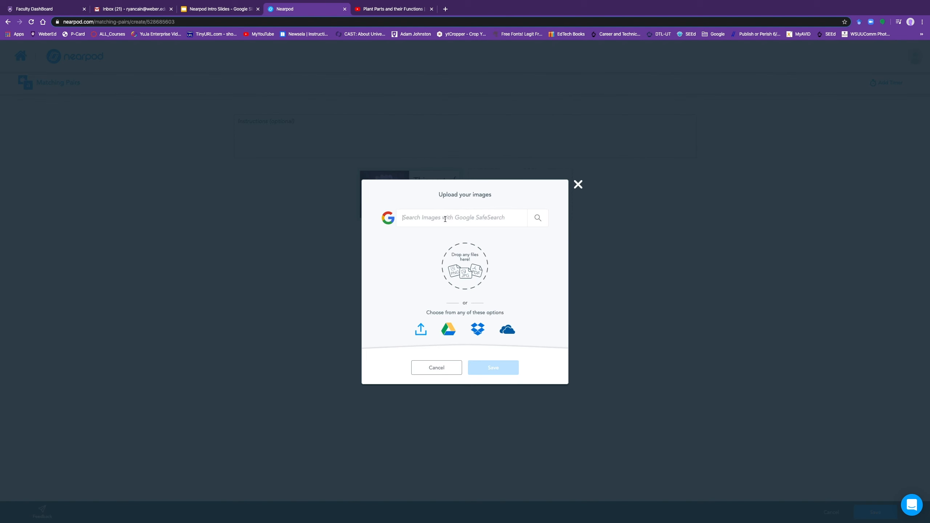
{"action": "type", "text": "roots"}
{"action": "key", "text": "Return"}
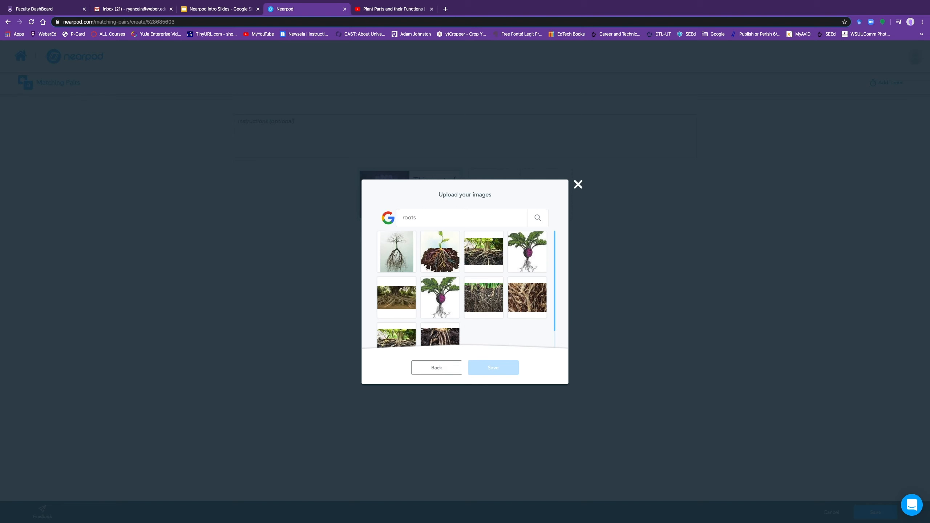
{"action": "scroll", "coordinate": [498, 302], "scroll_direction": "down", "scroll_amount": 1}
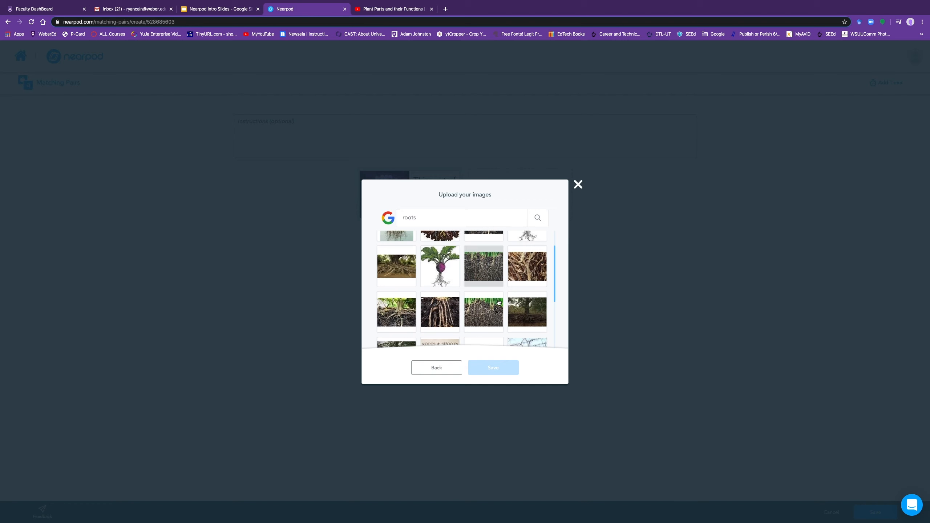
{"action": "left_click", "coordinate": [407, 306]}
{"action": "left_click", "coordinate": [502, 367]}
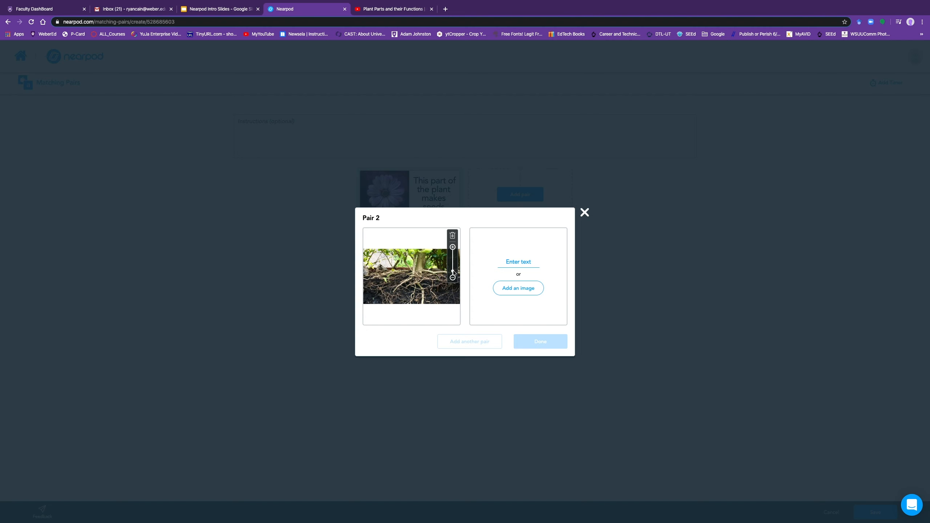
{"action": "left_click_drag", "start_coordinate": [453, 271], "coordinate": [427, 266]}
Step: Match the roots with 'This part of the plant soaks up water and nutrients.' and start a third pair
{"action": "left_click", "coordinate": [513, 265]}
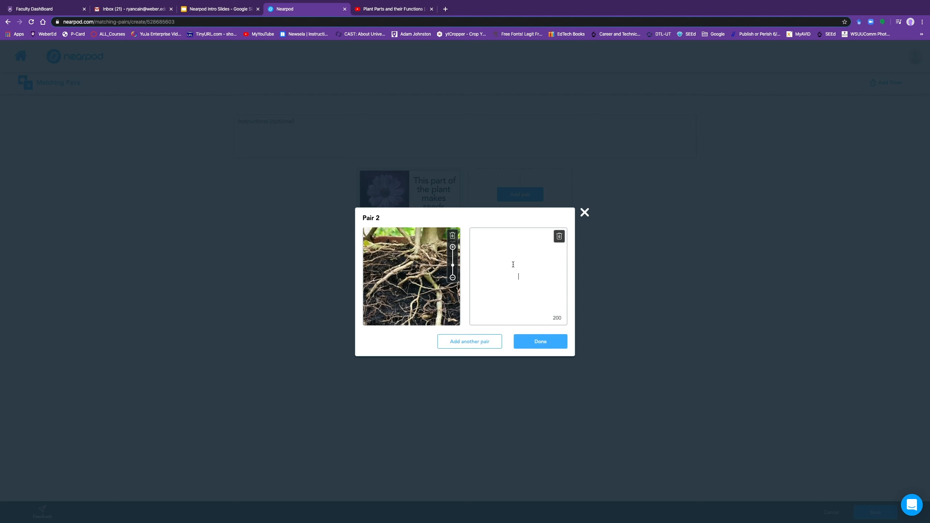
{"action": "type", "text": "This part"}
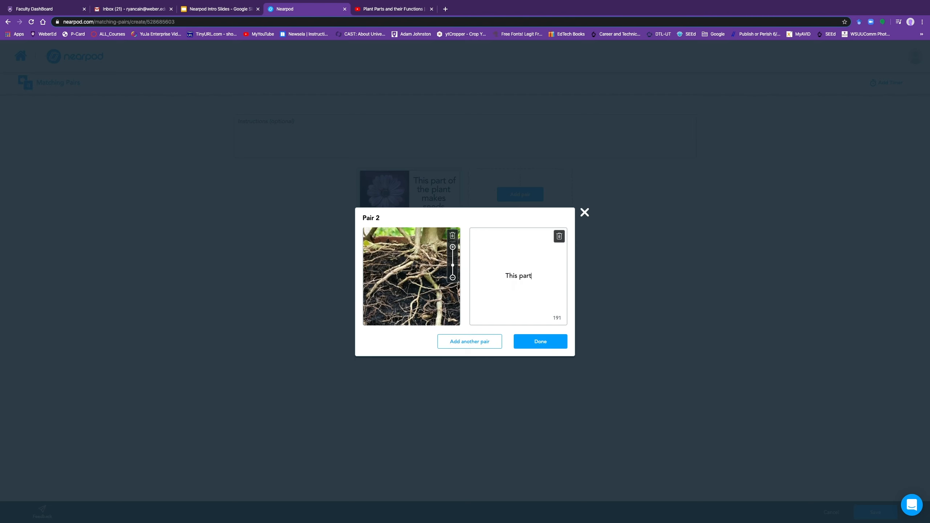
{"action": "type", "text": " of the plant soaks up water and "}
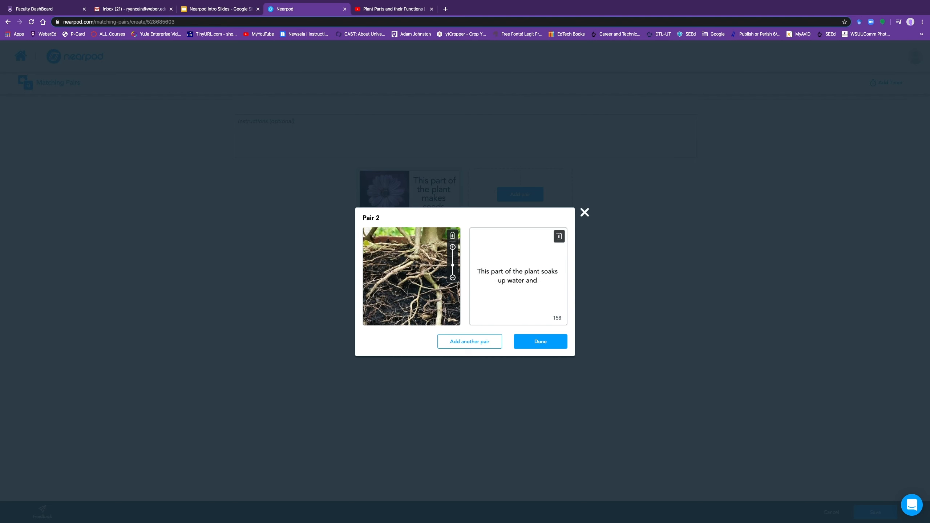
{"action": "type", "text": "nutrients."}
{"action": "left_click", "coordinate": [493, 342]}
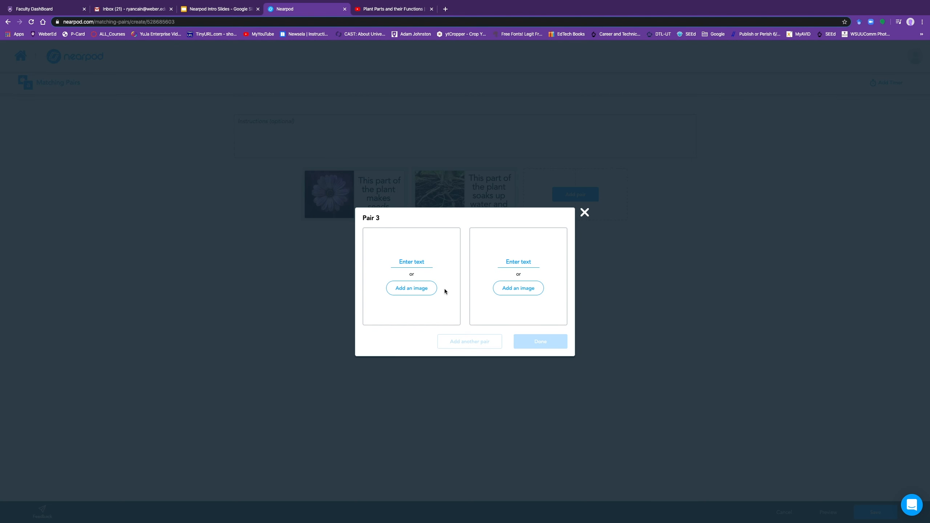
Step: Clear both empty sides of pair 3
{"action": "left_click", "coordinate": [416, 262]}
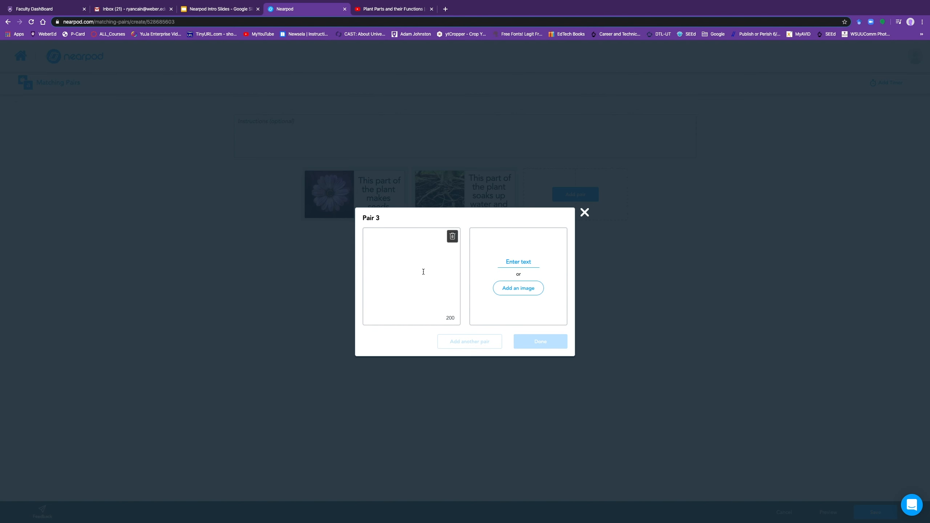
{"action": "left_click", "coordinate": [523, 262]}
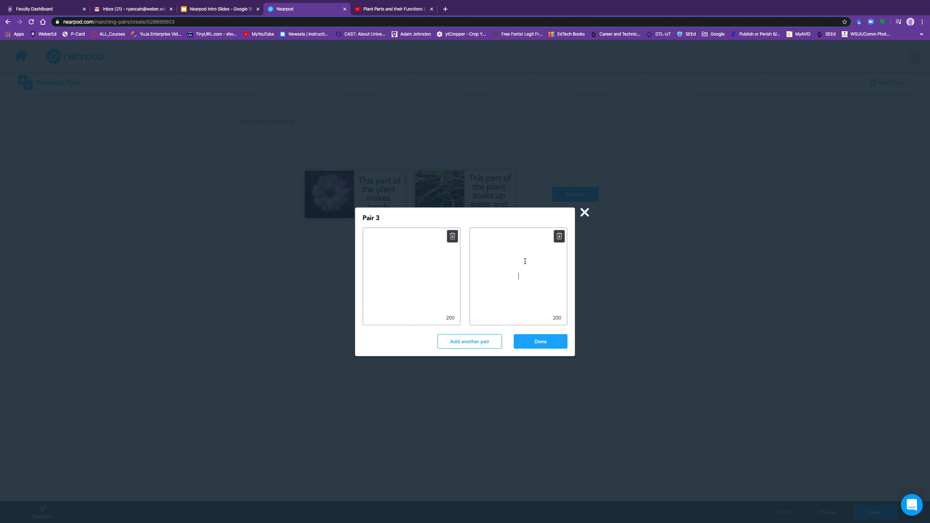
{"action": "left_click", "coordinate": [541, 341]}
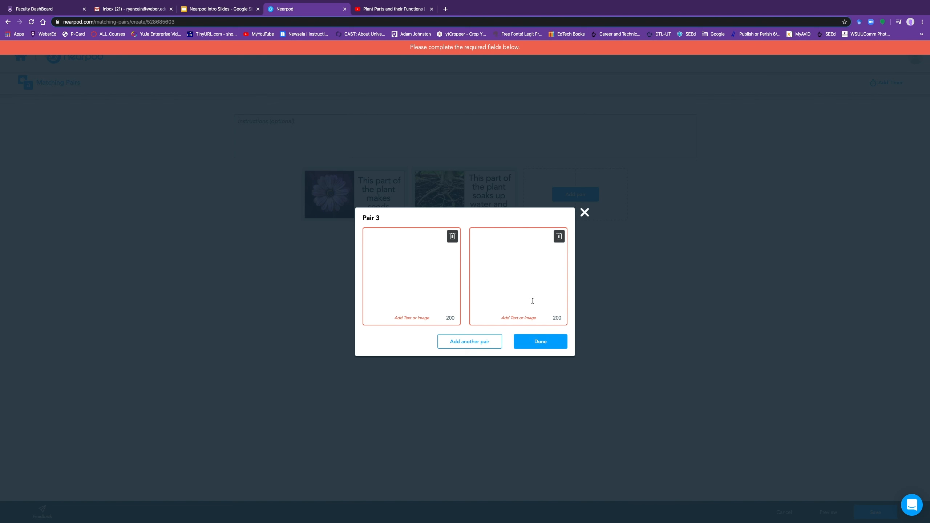
{"action": "left_click", "coordinate": [452, 236]}
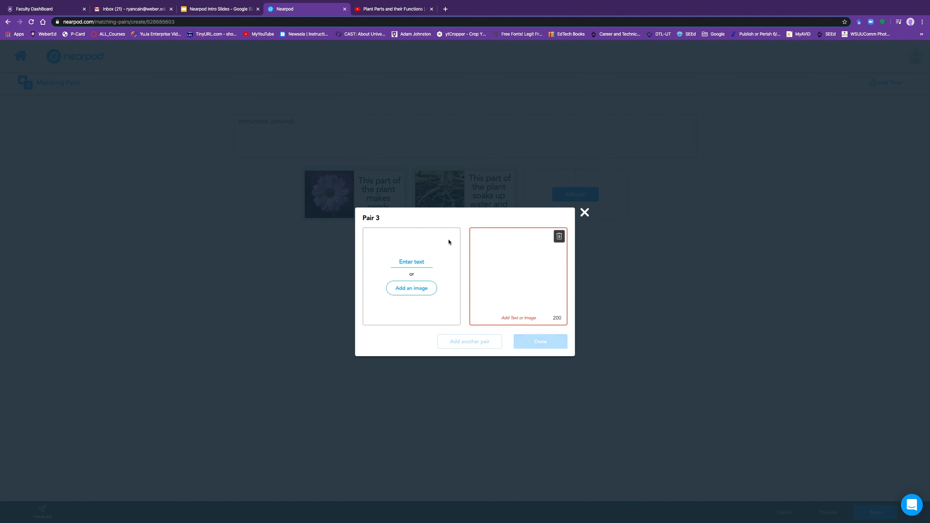
{"action": "left_click", "coordinate": [562, 238]}
Step: Add a green leaf photo to pair 3 and begin its statement 'This part of the plant makes sugar'
{"action": "left_click", "coordinate": [425, 292]}
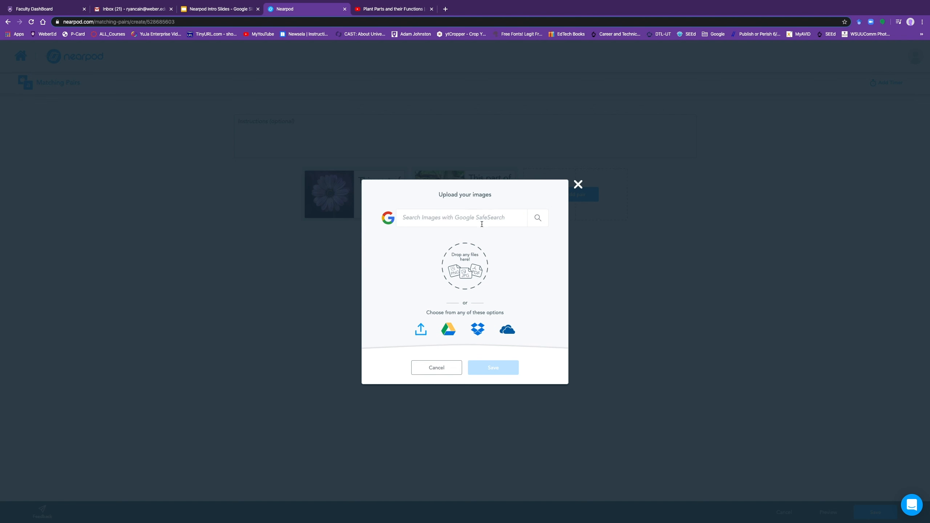
{"action": "type", "text": "leaf"}
{"action": "key", "text": "Return"}
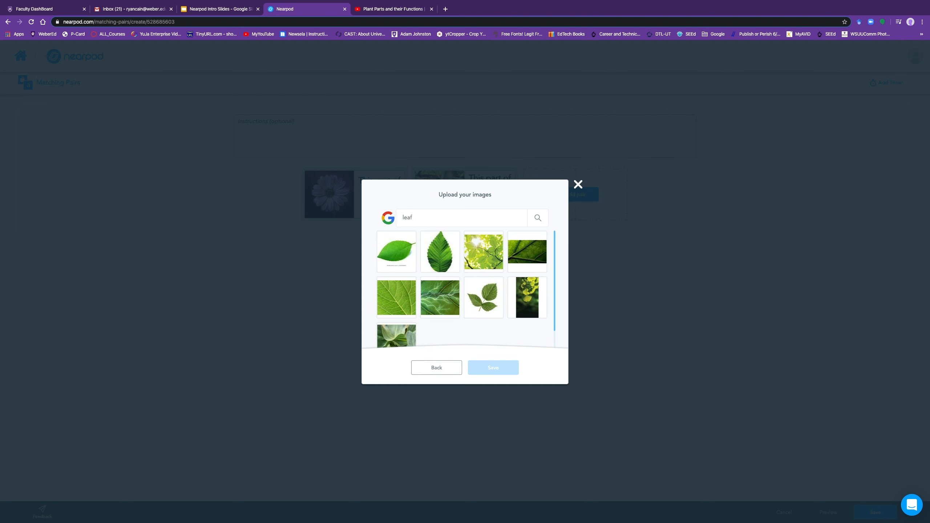
{"action": "scroll", "coordinate": [487, 276], "scroll_direction": "down", "scroll_amount": 1}
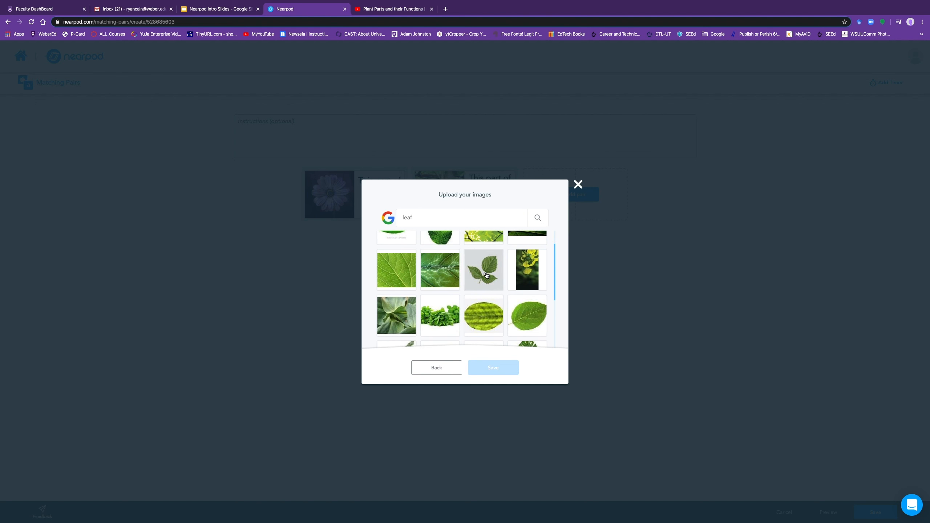
{"action": "left_click", "coordinate": [527, 315]}
{"action": "left_click", "coordinate": [504, 371]}
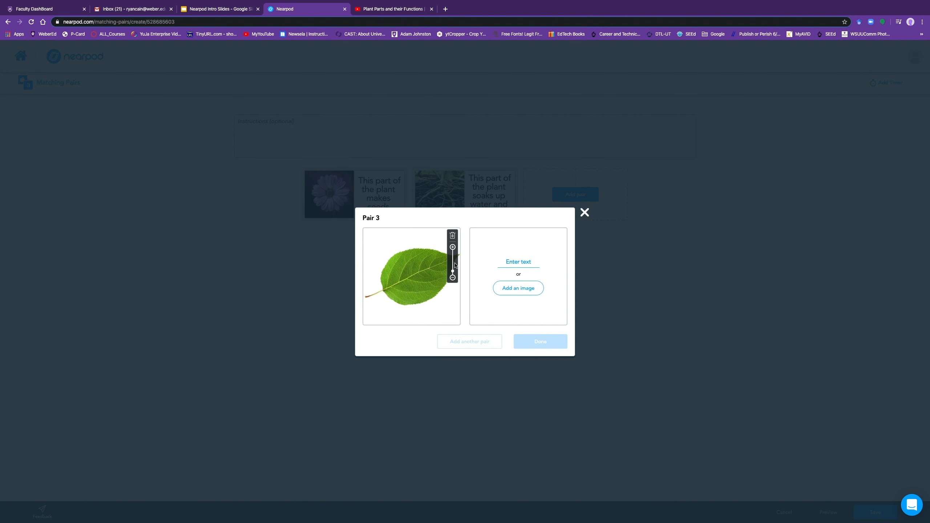
{"action": "left_click", "coordinate": [523, 266]}
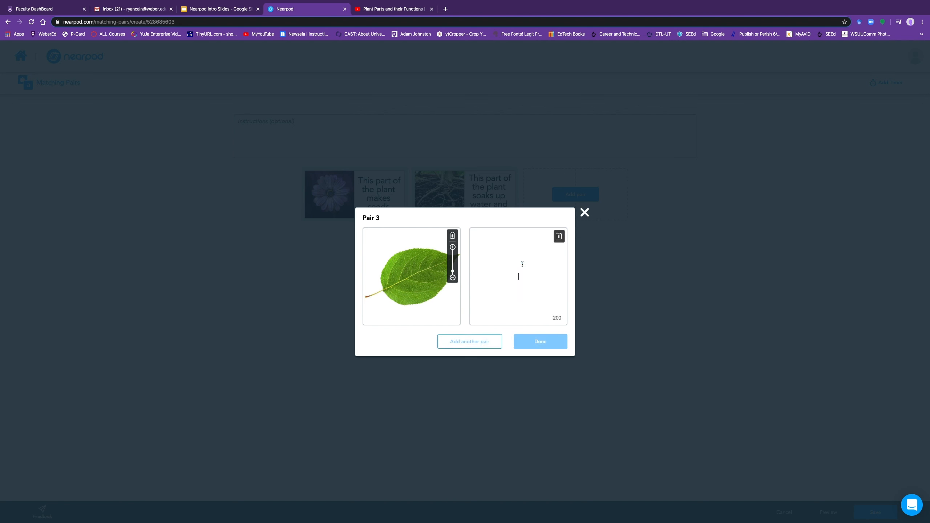
{"action": "type", "text": "This pa"}
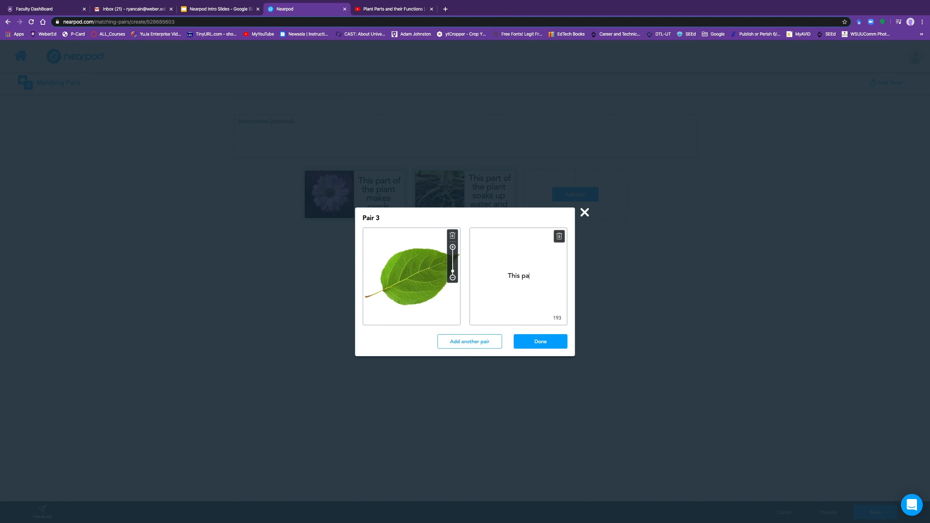
{"action": "type", "text": "rt of the plant makes s"}
{"action": "type", "text": "ugar"}
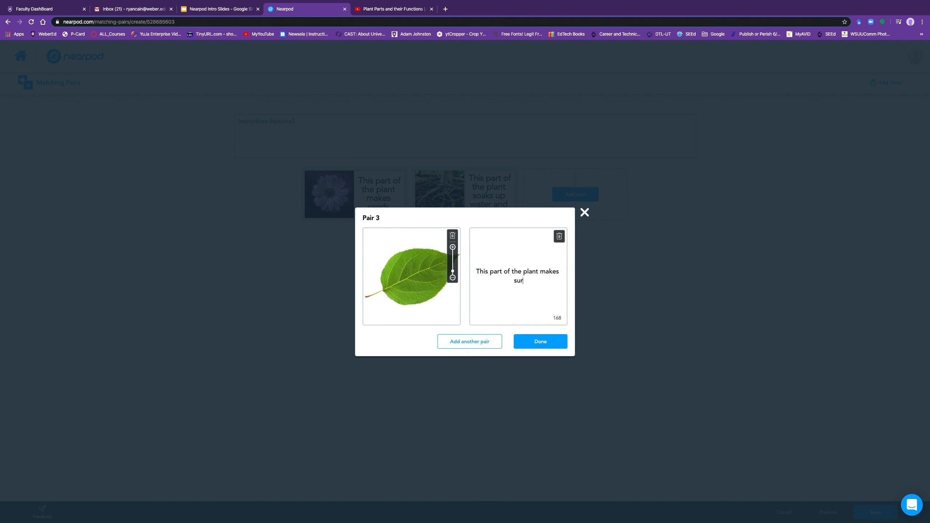